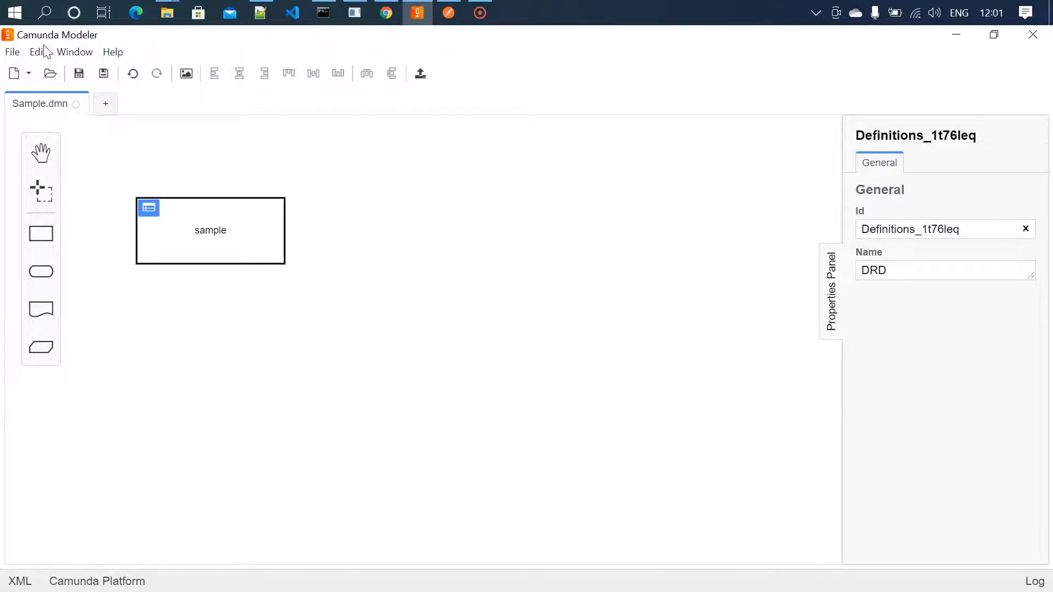
{"action": "left_click", "coordinate": [12, 53]}
{"action": "mouse_move", "coordinate": [29, 77]}
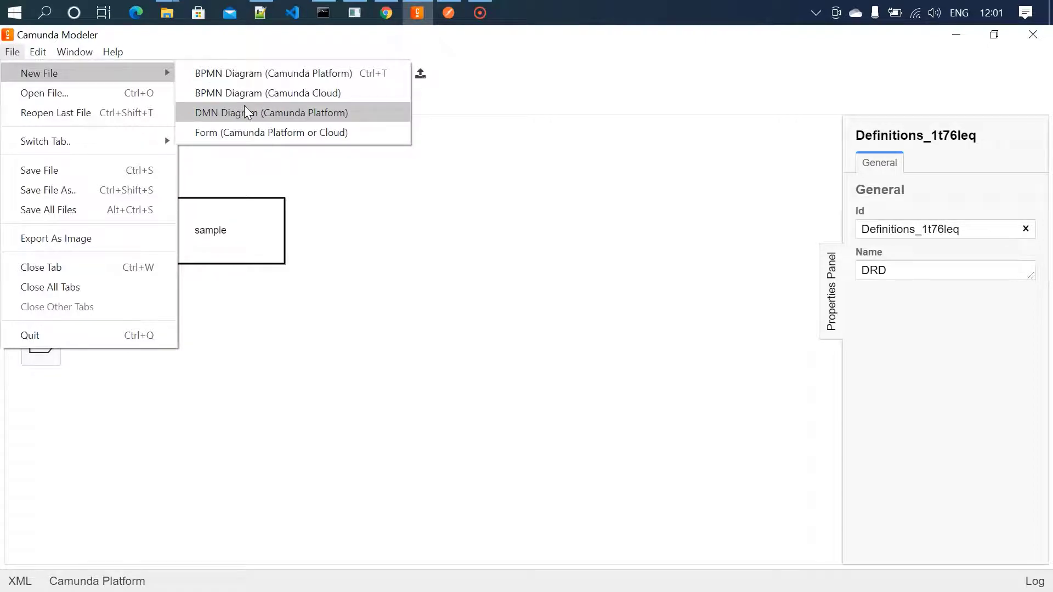
{"action": "left_click", "coordinate": [658, 247]}
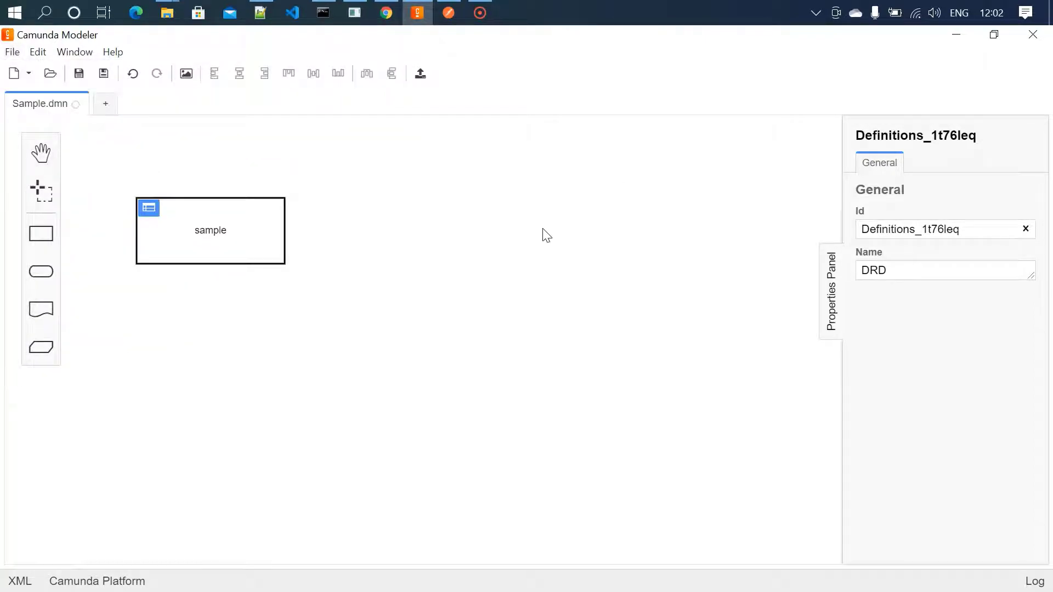
{"action": "left_click", "coordinate": [47, 246]}
{"action": "left_click", "coordinate": [366, 402]}
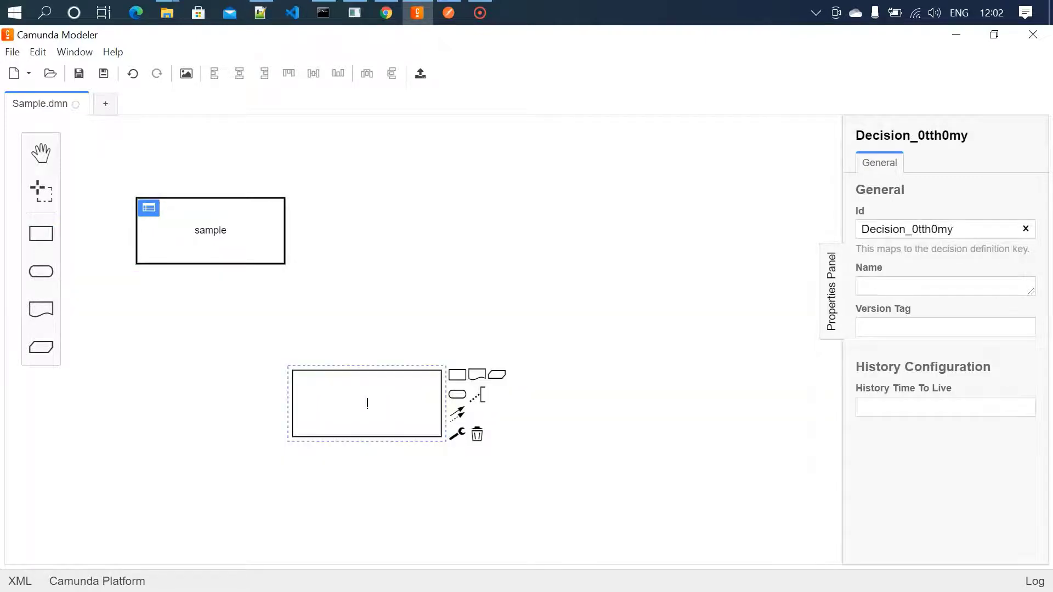
{"action": "left_click", "coordinate": [458, 435]}
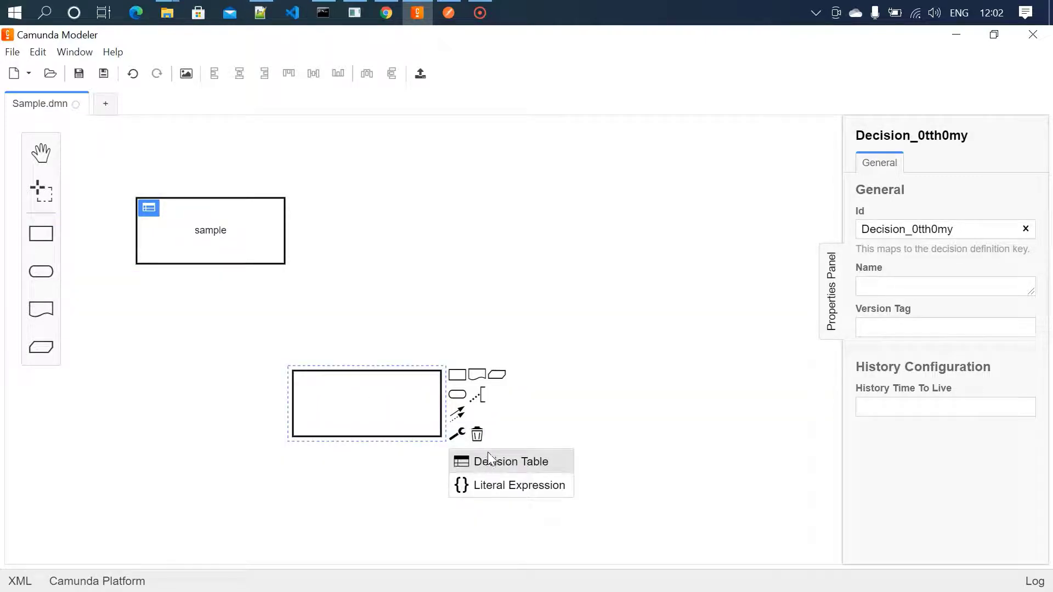
{"action": "left_click", "coordinate": [503, 463]}
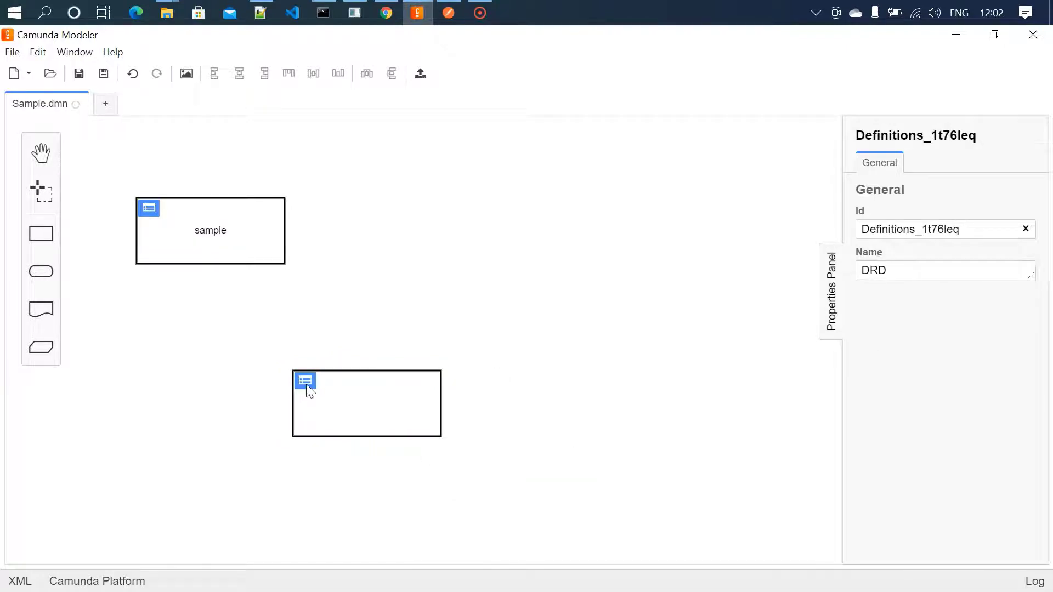
{"action": "left_click", "coordinate": [432, 404]}
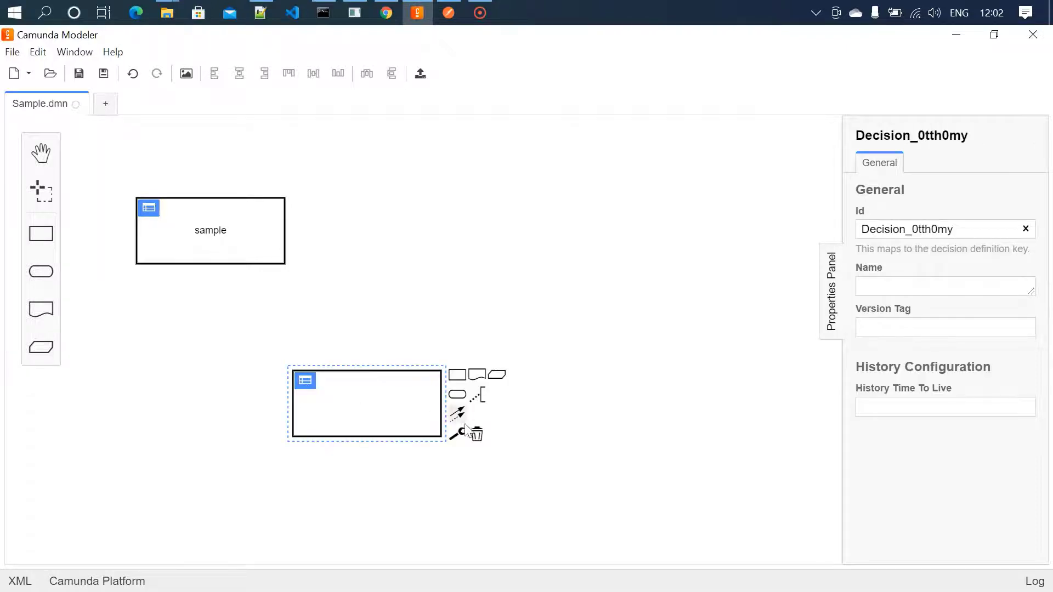
{"action": "left_click", "coordinate": [476, 434]}
Step: Open the sample decision table, review the DayInput column settings, and save Sample.dmn for deployment
{"action": "left_click", "coordinate": [157, 213]}
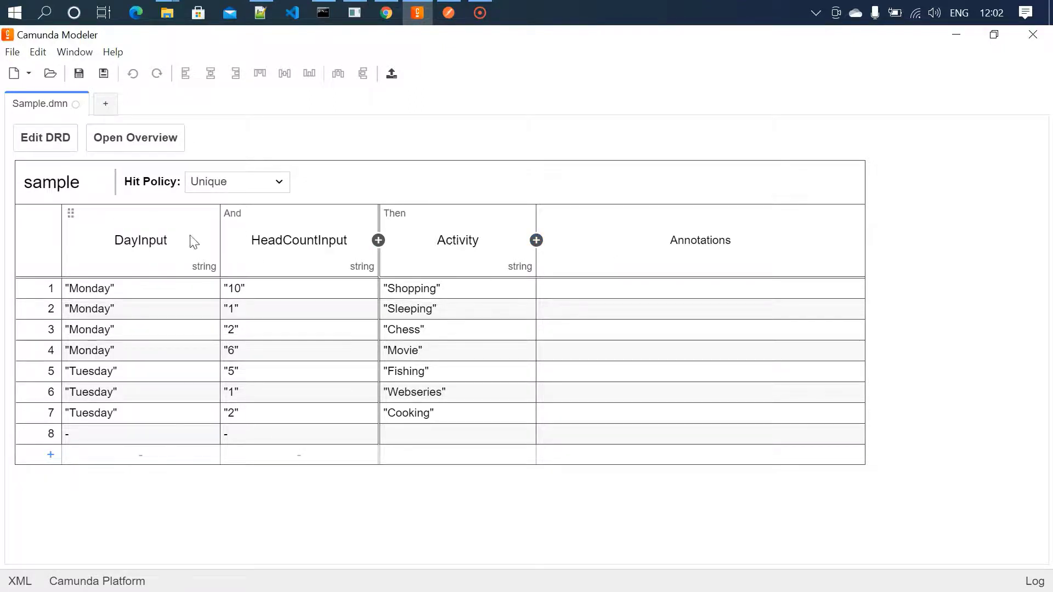
{"action": "left_click", "coordinate": [162, 251]}
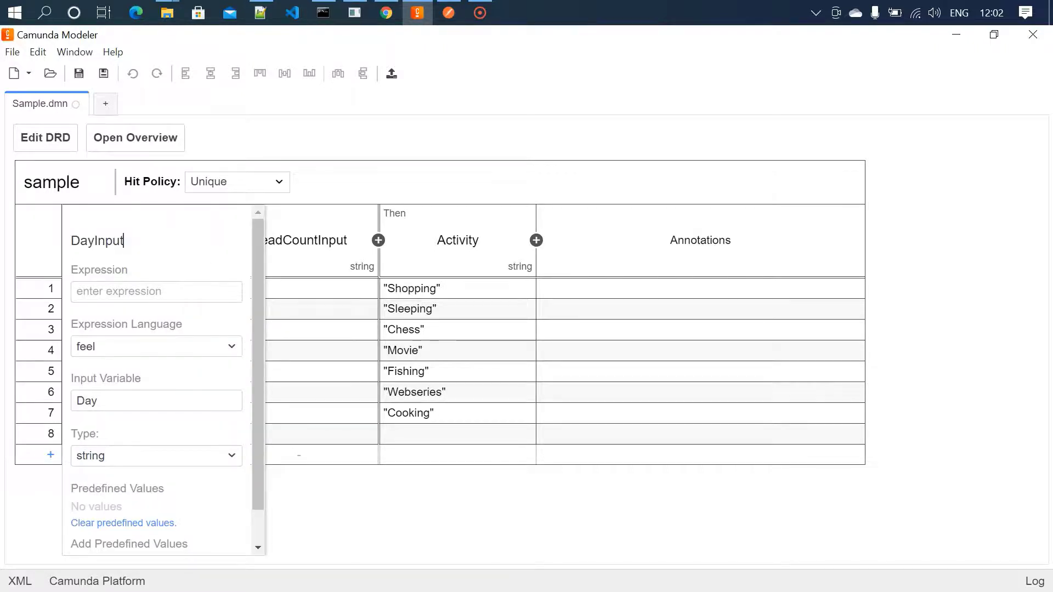
{"action": "mouse_move", "coordinate": [256, 244]}
{"action": "left_mouse_down"}
{"action": "mouse_move", "coordinate": [258, 321]}
{"action": "mouse_move", "coordinate": [268, 243]}
{"action": "left_mouse_up"}
{"action": "left_click", "coordinate": [314, 245]}
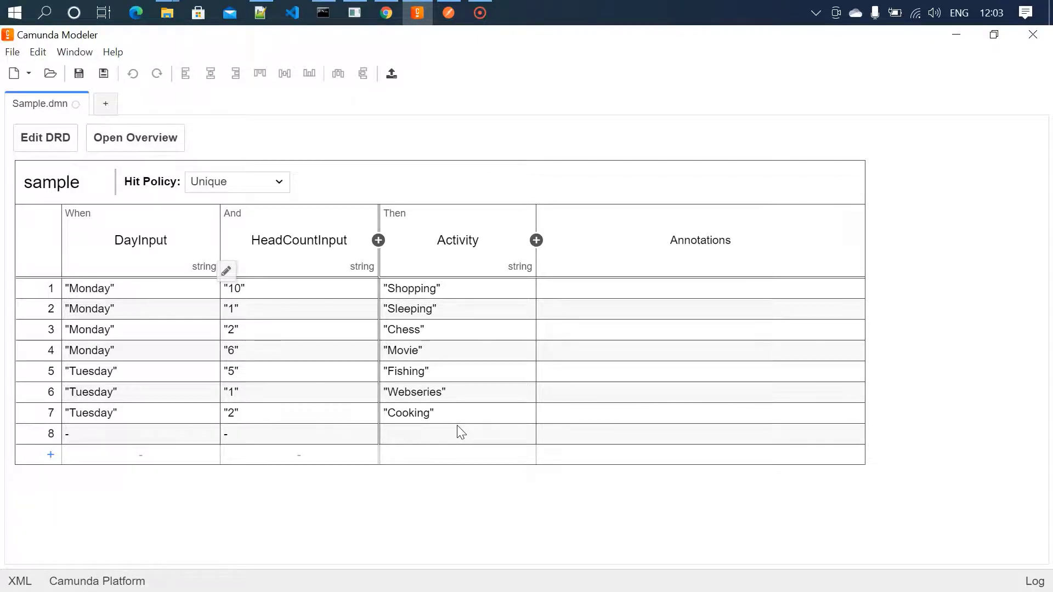
{"action": "left_click", "coordinate": [80, 76]}
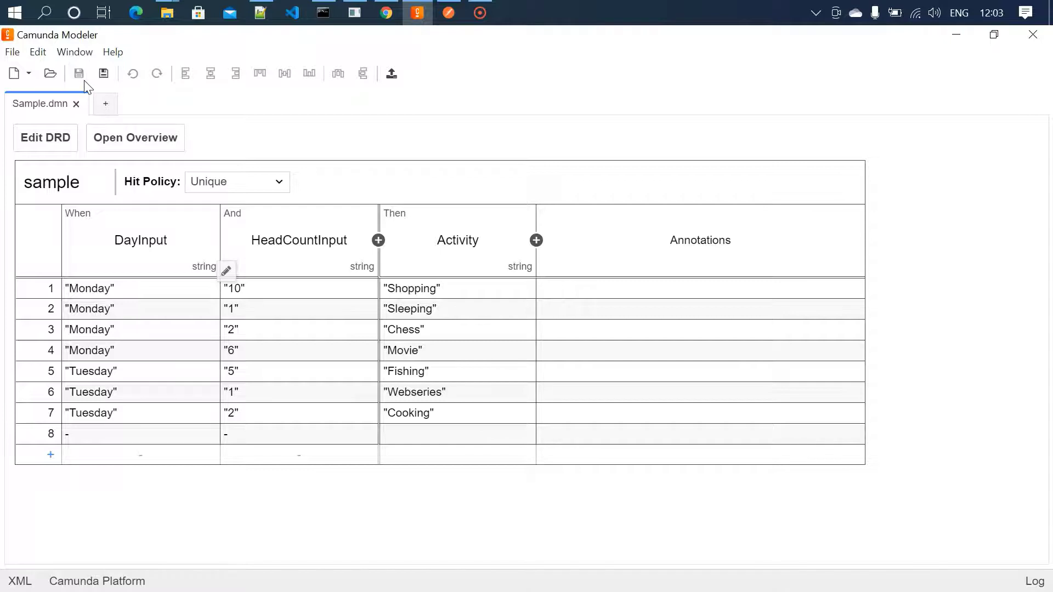
{"action": "left_click", "coordinate": [392, 81]}
Step: Deploy Sample.dmn to the Camunda engine and bring up the Camunda Platform welcome page in Chrome
{"action": "left_click", "coordinate": [710, 521]}
{"action": "left_click", "coordinate": [386, 16]}
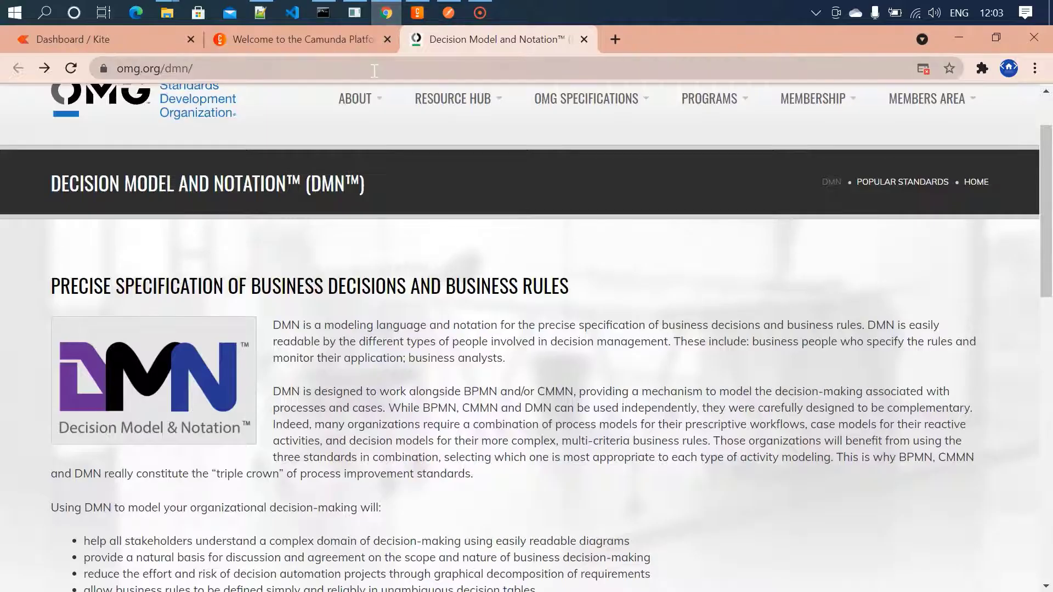
{"action": "left_click", "coordinate": [277, 46]}
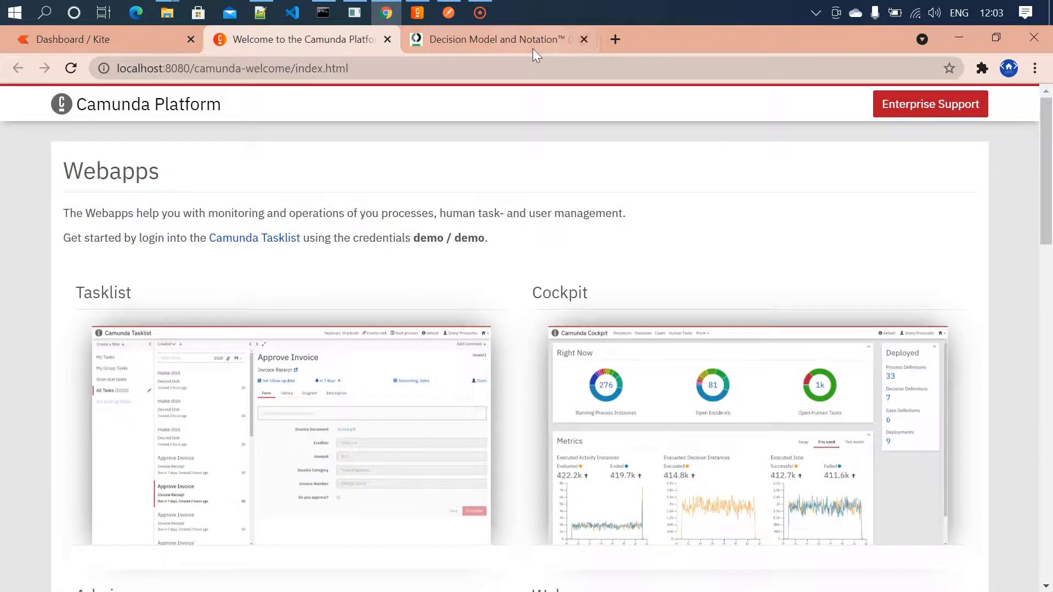
Step: Open Camunda Cockpit in a new tab and log in with the demo credentials
{"action": "left_click", "coordinate": [614, 39]}
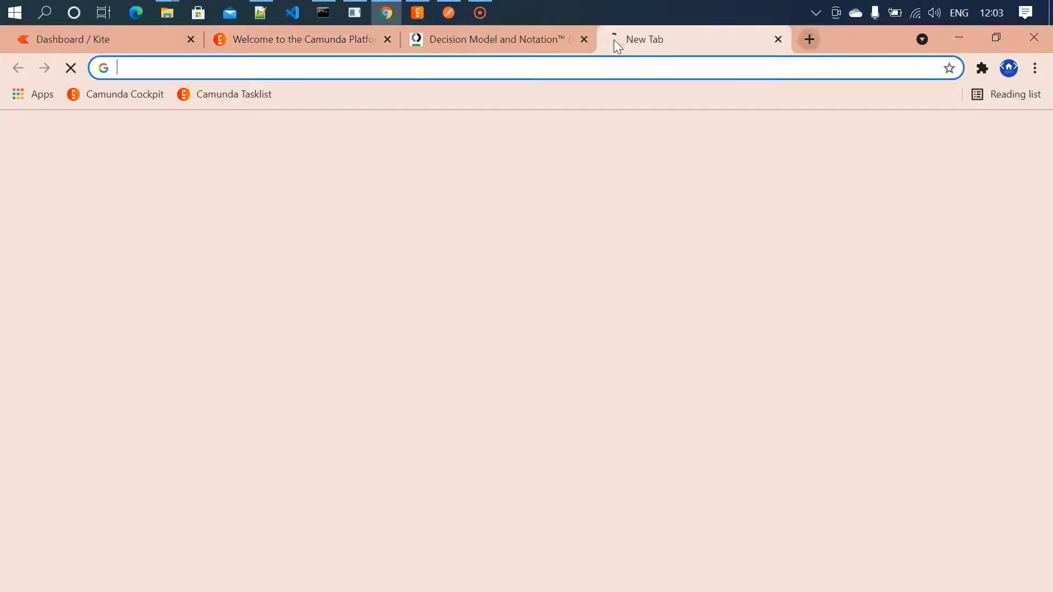
{"action": "left_click", "coordinate": [130, 99]}
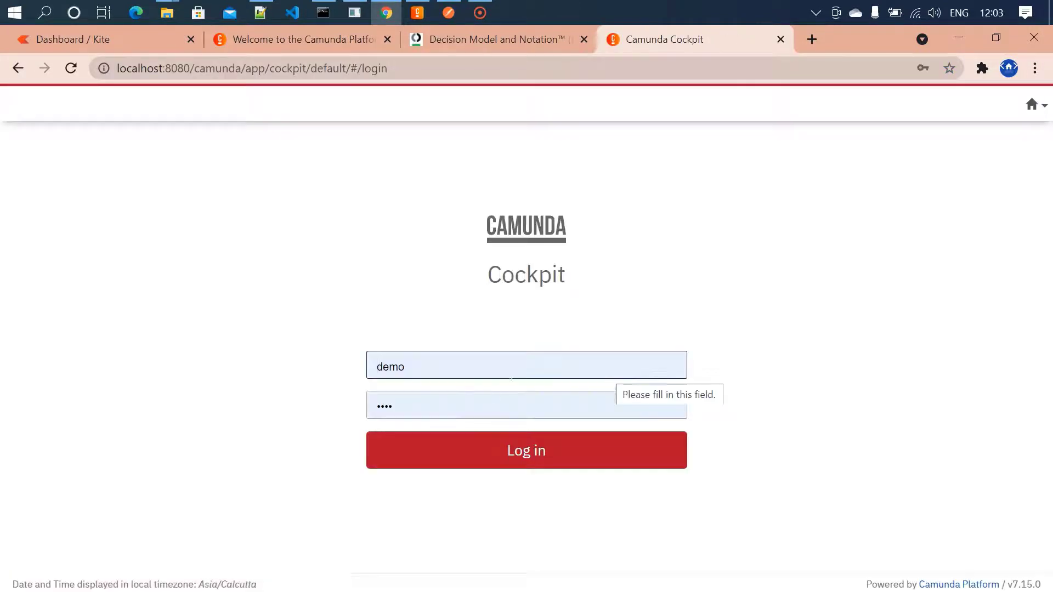
{"action": "left_click", "coordinate": [449, 463]}
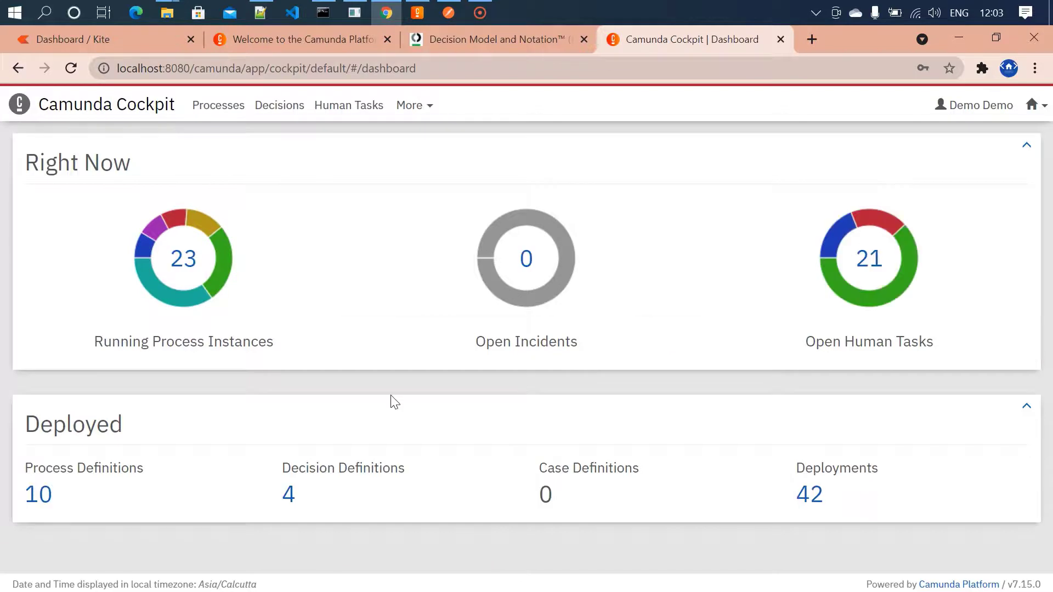
Step: Copy the sample decision's Definition ID from Cockpit's Decision Definitions, then go back to DMN.txt
{"action": "left_click", "coordinate": [665, 289]}
{"action": "left_click", "coordinate": [287, 495]}
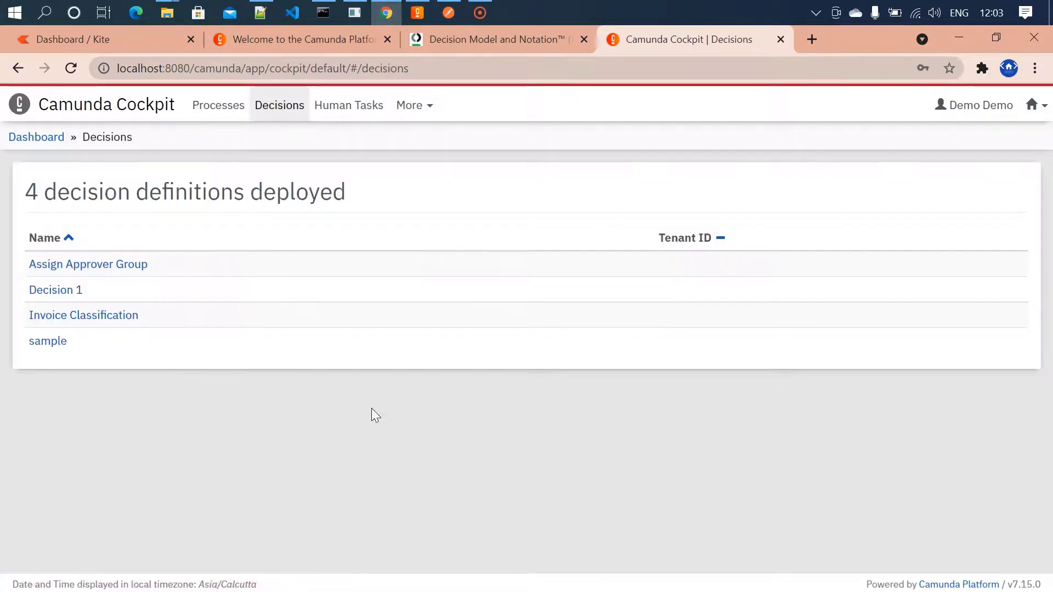
{"action": "left_click", "coordinate": [40, 350]}
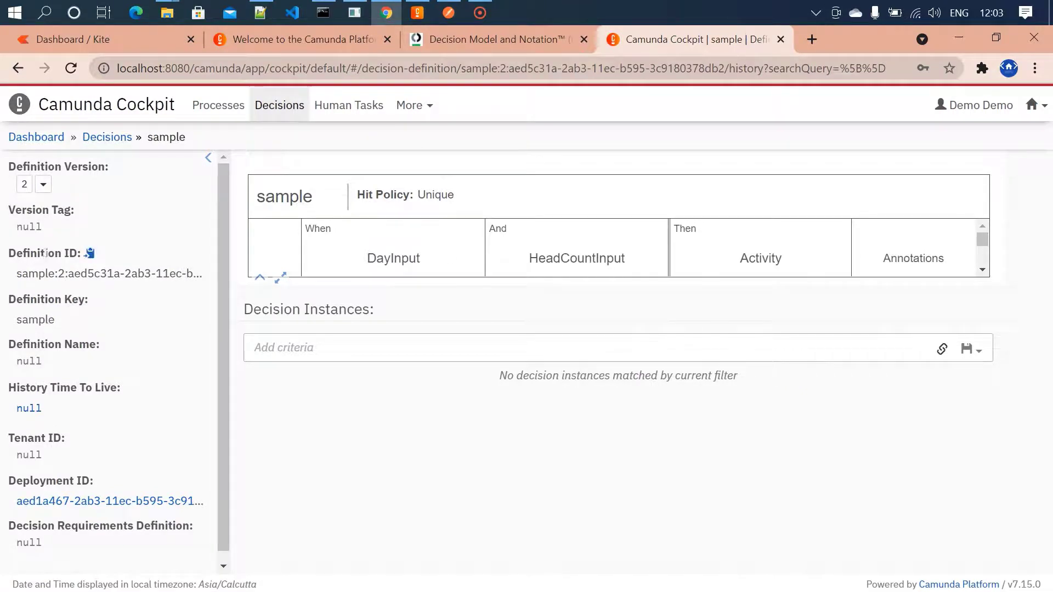
{"action": "left_click", "coordinate": [90, 255]}
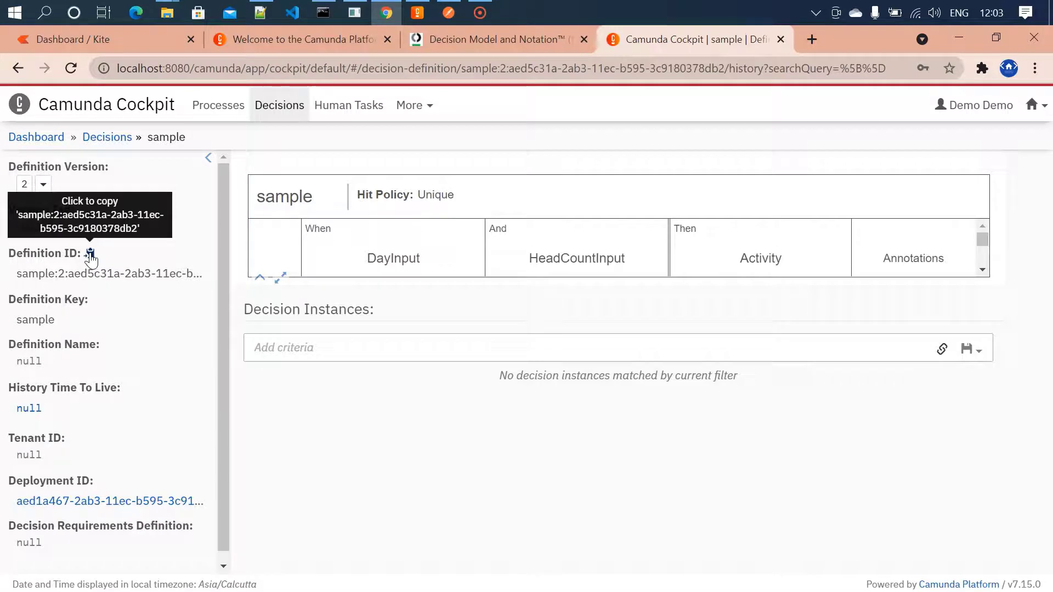
{"action": "left_click", "coordinate": [268, 9]}
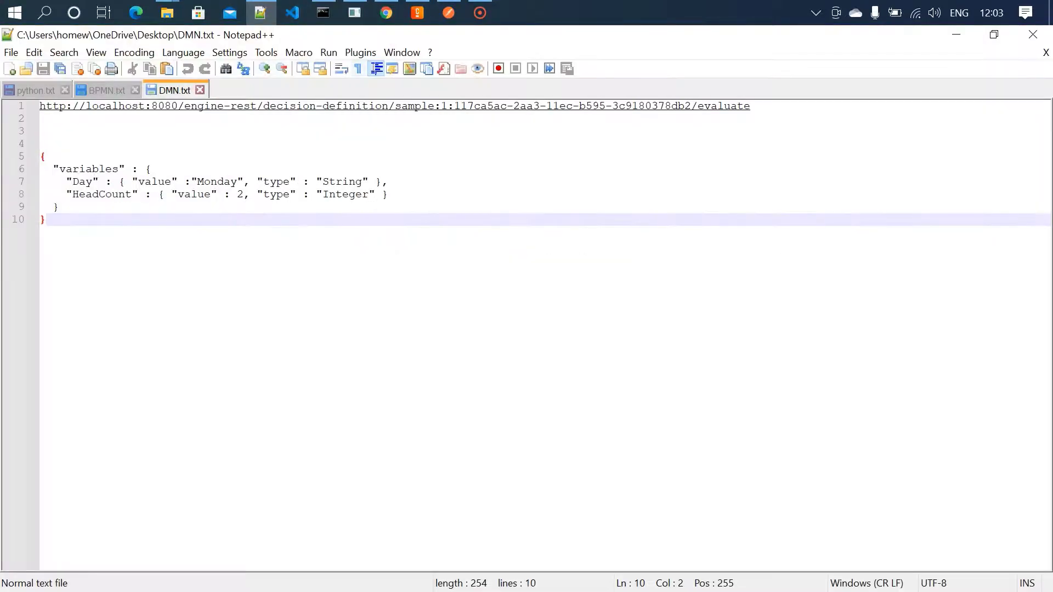
{"action": "left_click_drag", "start_coordinate": [750, 105], "coordinate": [28, 108]}
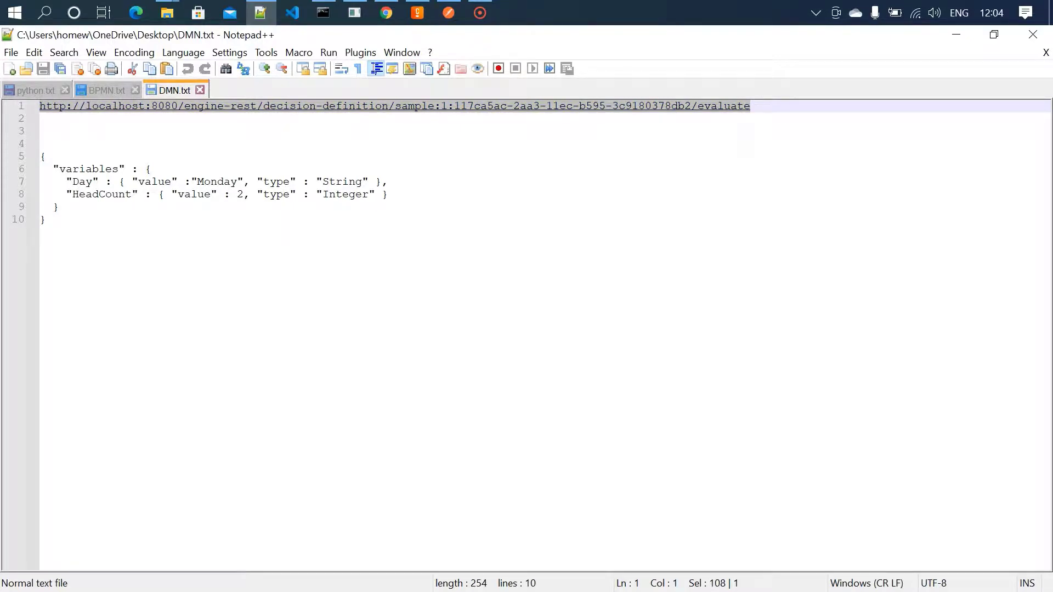
{"action": "left_click", "coordinate": [41, 143]}
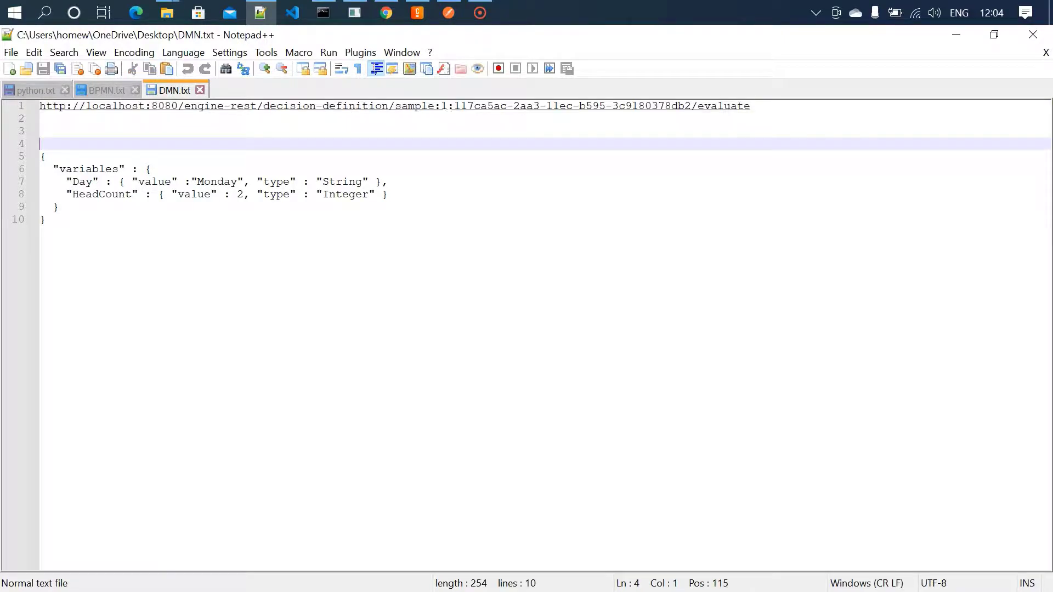
{"action": "left_click", "coordinate": [396, 109]}
{"action": "left_click_drag", "start_coordinate": [397, 111], "coordinate": [42, 110]}
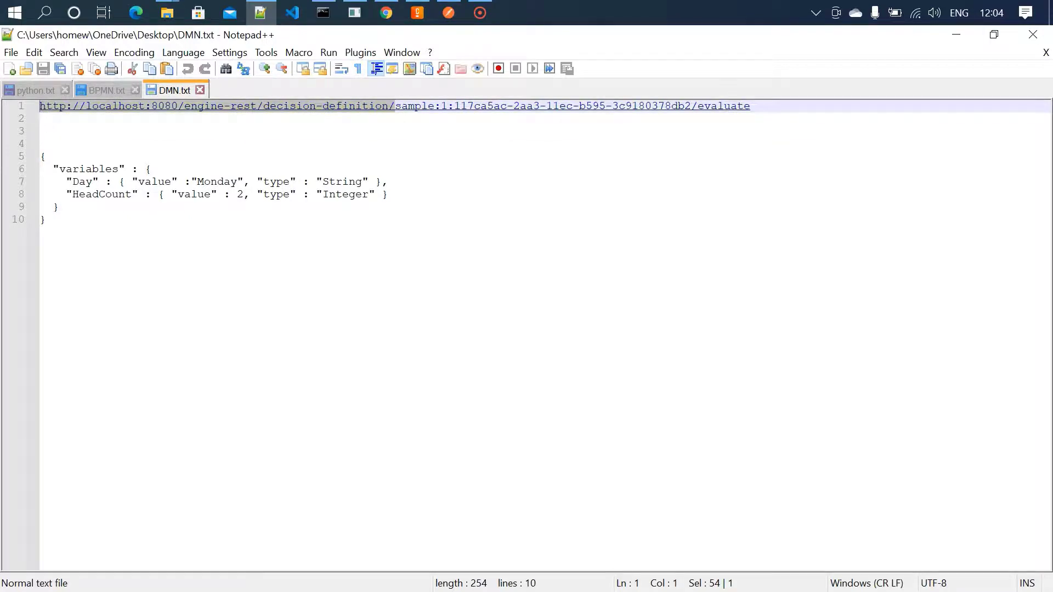
{"action": "key", "text": "Down"}
{"action": "key", "text": "Return"}
{"action": "key", "text": "Return"}
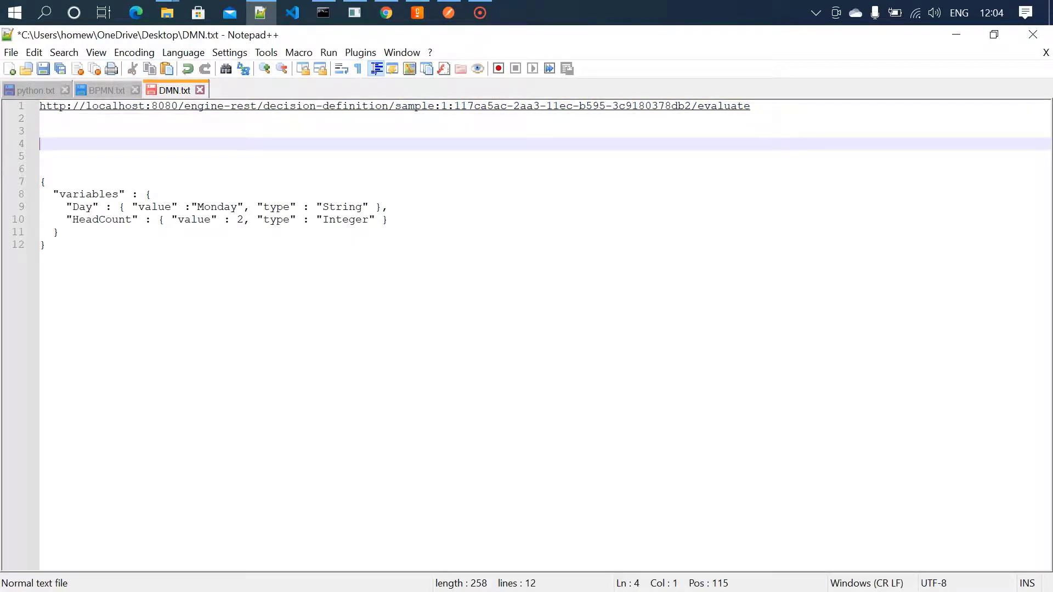
{"action": "key", "text": "ctrl+v"}
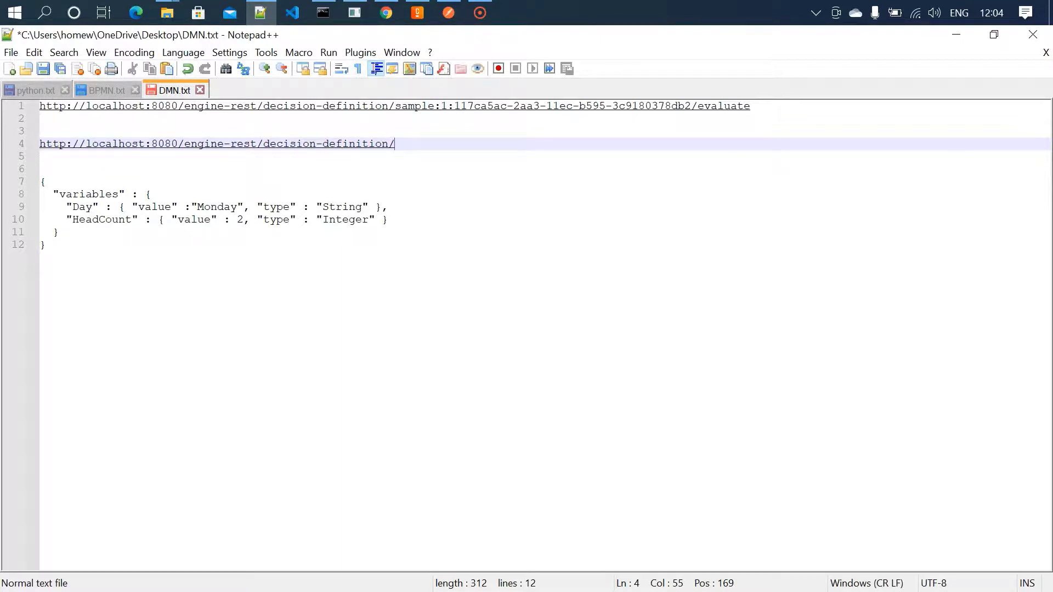
Step: Append the version 2 sample Definition ID and a '/' to line 4
{"action": "left_click", "coordinate": [386, 12]}
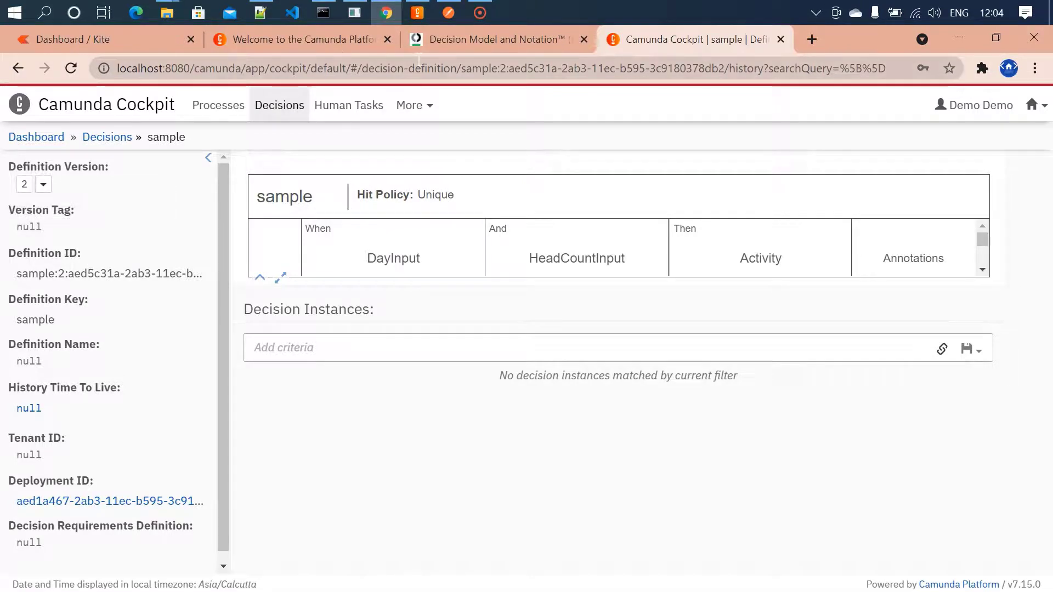
{"action": "left_click", "coordinate": [262, 12]}
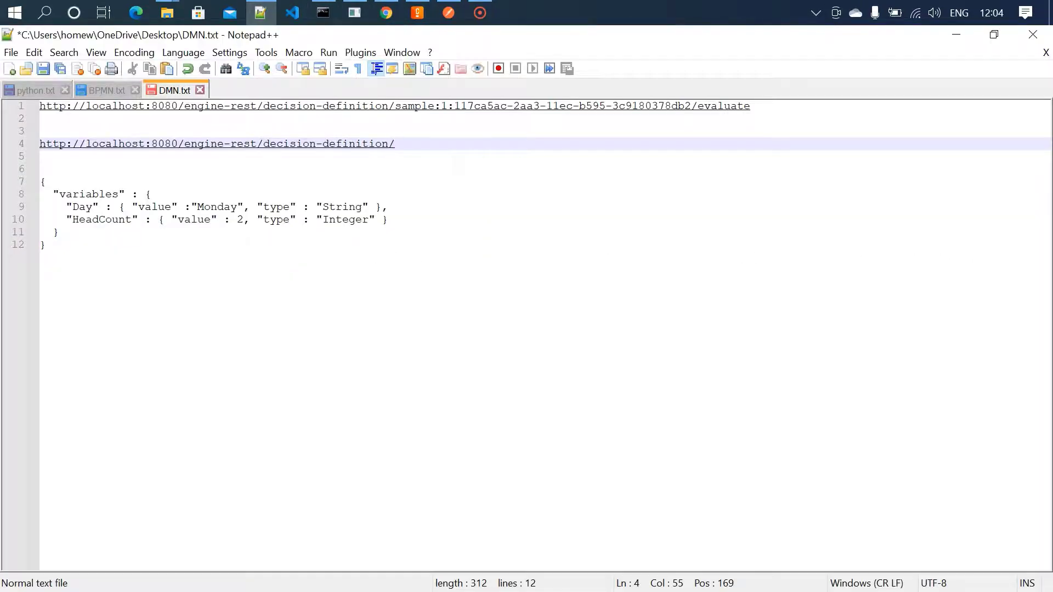
{"action": "key", "text": "ctrl+v"}
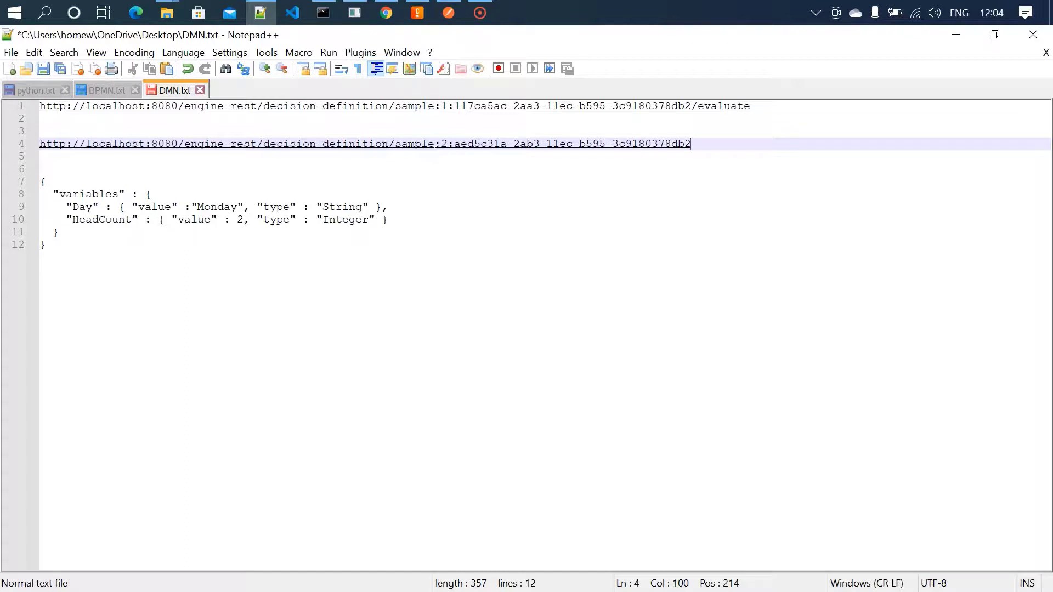
{"action": "type", "text": "/"}
Step: Copy 'evaluate' from line 1 to the end of line 4 and select the finished URL
{"action": "double_click", "coordinate": [730, 107]}
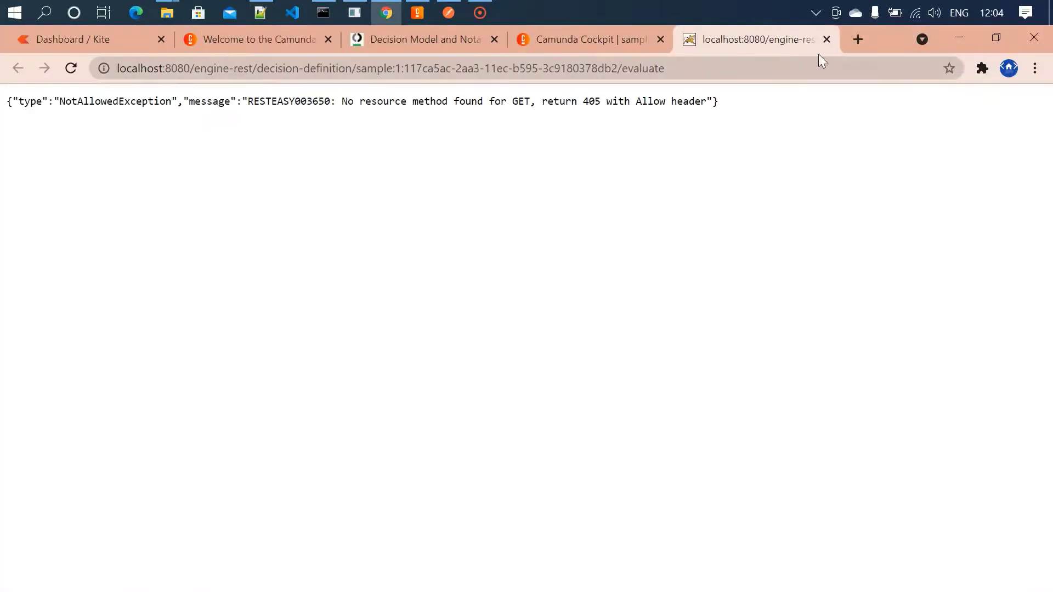
{"action": "left_click", "coordinate": [827, 39]}
{"action": "key", "text": "alt+Tab"}
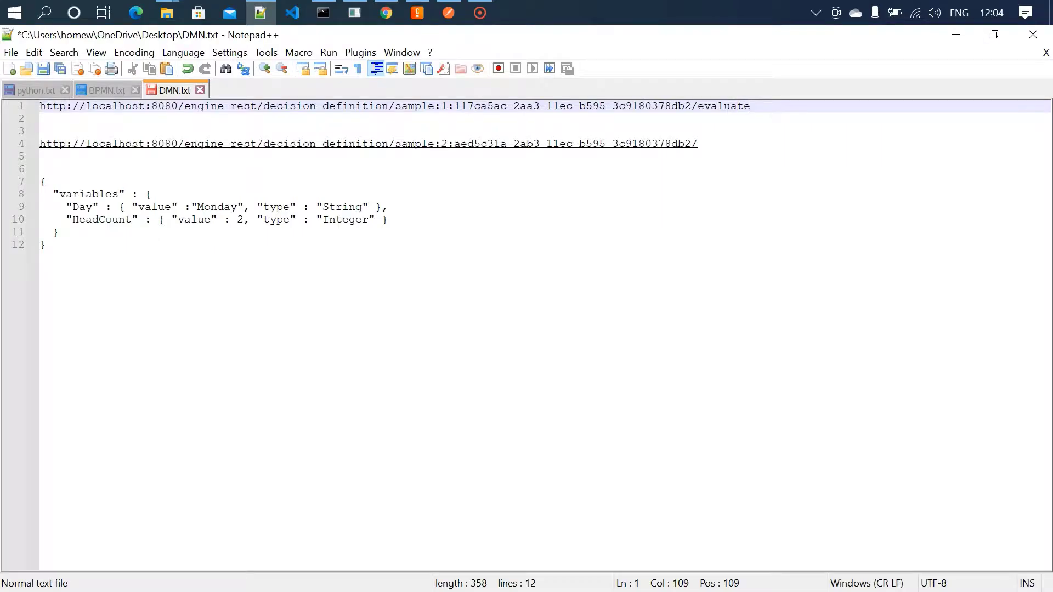
{"action": "key", "text": "shift+Left"}
{"action": "key", "text": "shift+Left"}
{"action": "key", "text": "shift+Left"}
{"action": "key", "text": "shift+Left"}
{"action": "key", "text": "shift+Left"}
{"action": "key", "text": "shift+Left"}
{"action": "key", "text": "shift+Left"}
{"action": "key", "text": "shift+Left"}
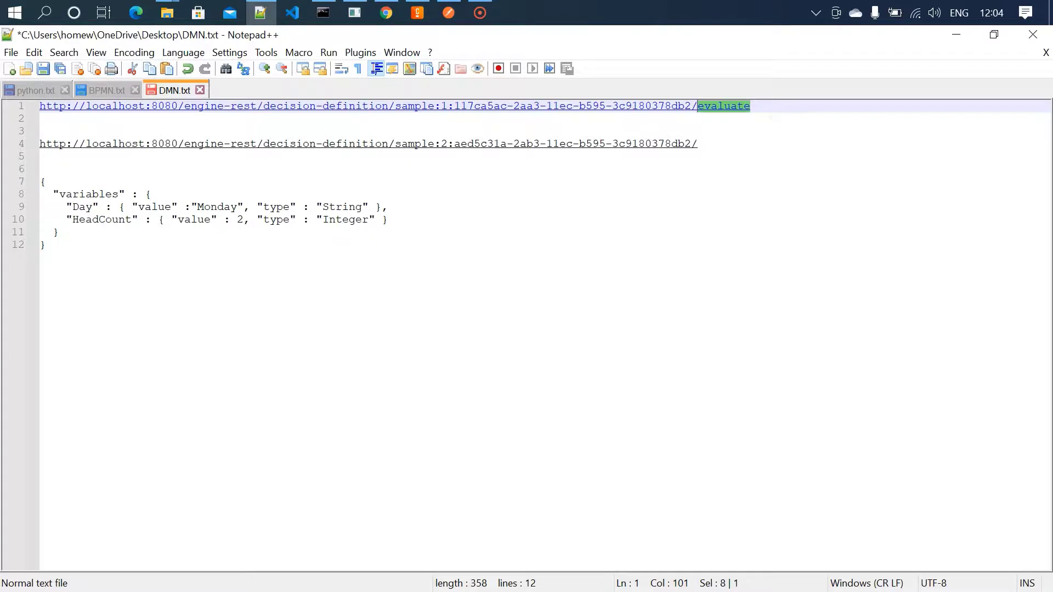
{"action": "key", "text": "ctrl+c"}
{"action": "key", "text": "Down"}
{"action": "key", "text": "Down"}
{"action": "key", "text": "Down"}
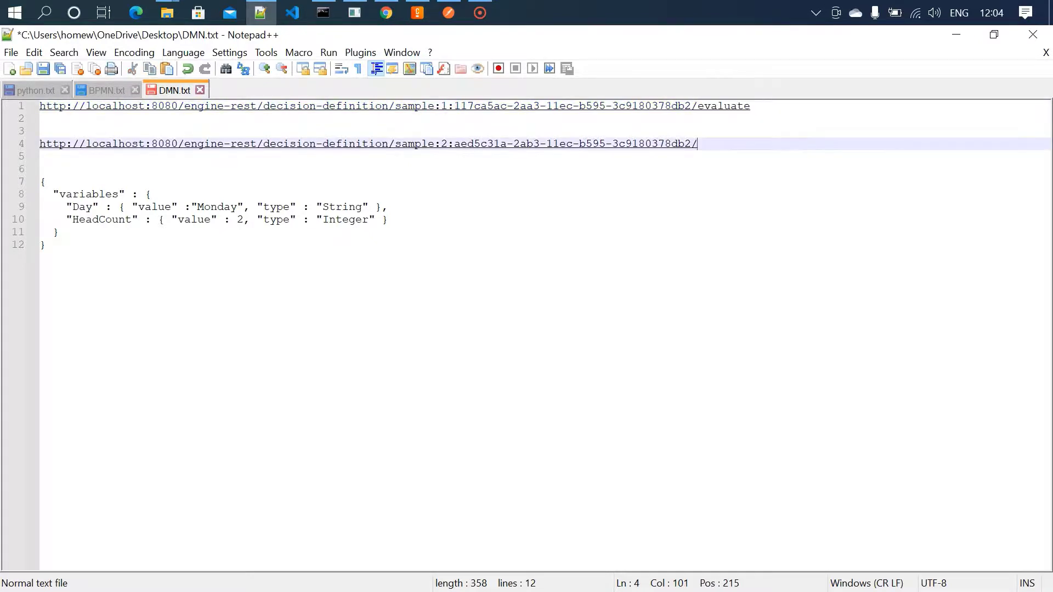
{"action": "key", "text": "ctrl+v"}
{"action": "left_click_drag", "start_coordinate": [750, 144], "coordinate": [33, 144]}
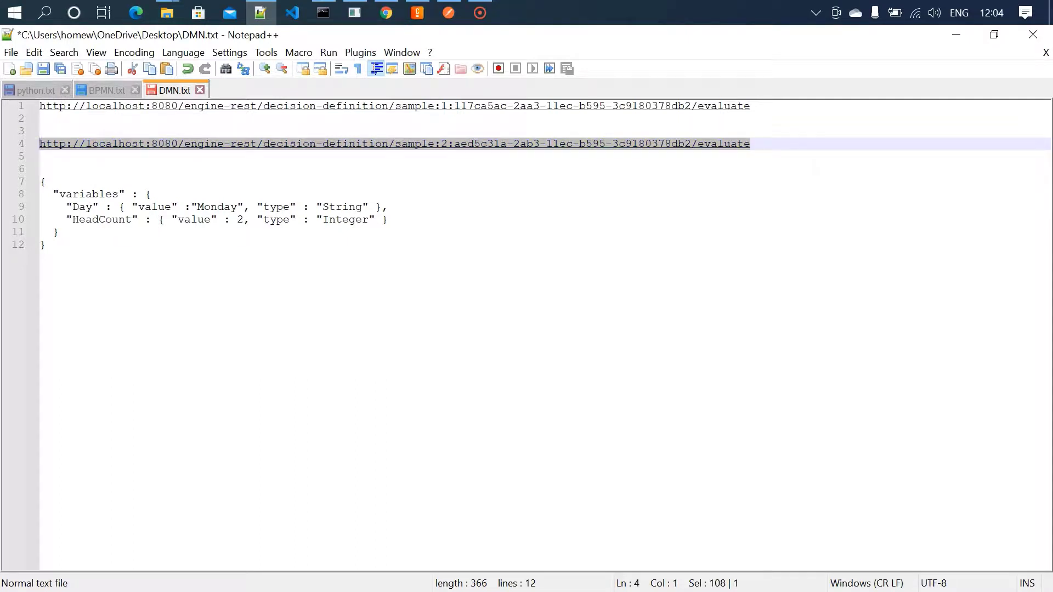
Step: Review the FetchOutput request URL in Postman and keep the body format as raw JSON
{"action": "left_click", "coordinate": [449, 12]}
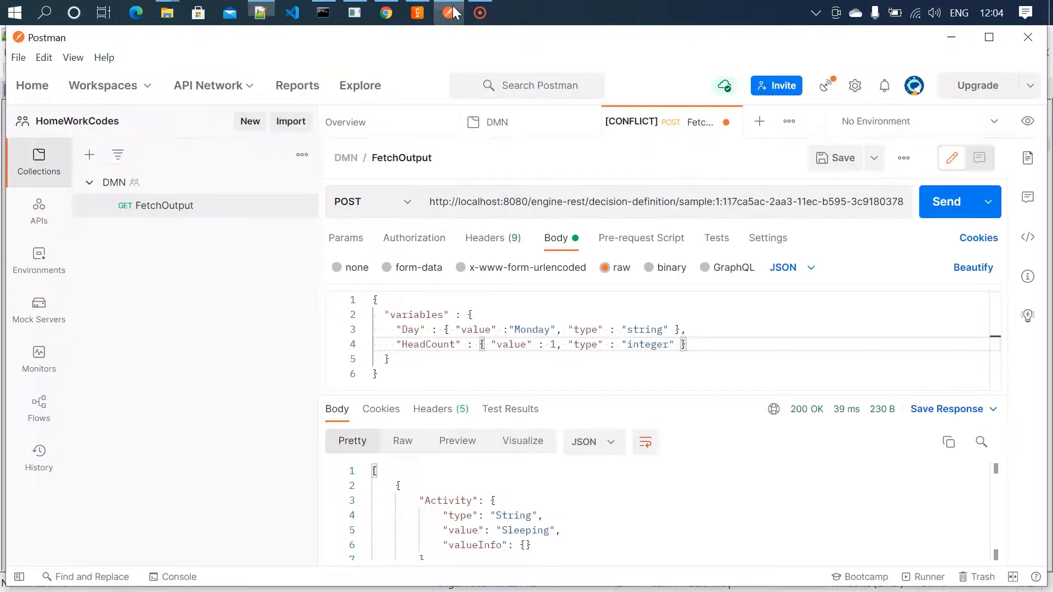
{"action": "left_click", "coordinate": [605, 201]}
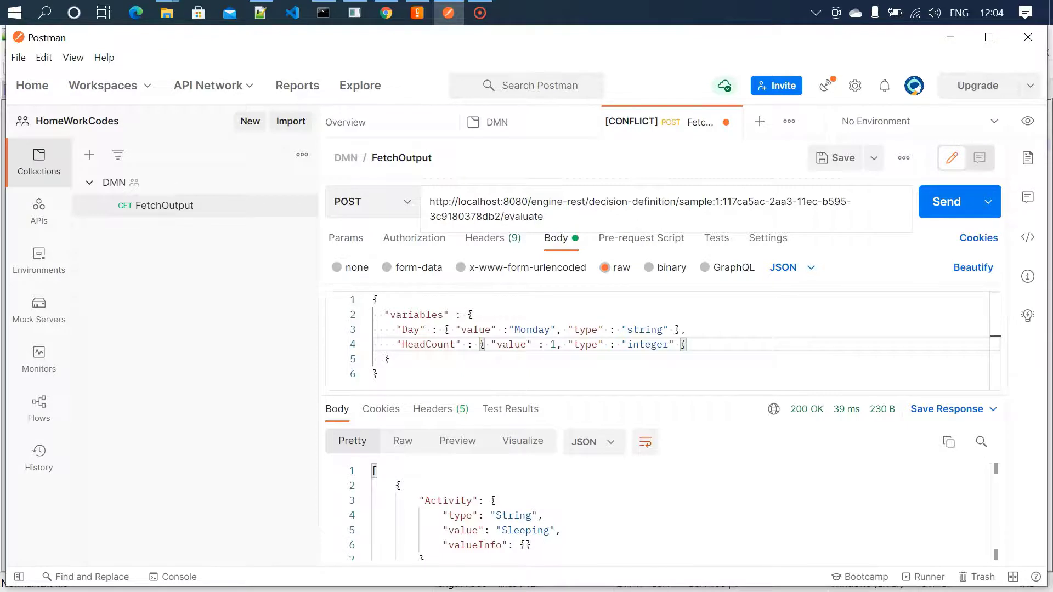
{"action": "left_click", "coordinate": [713, 344]}
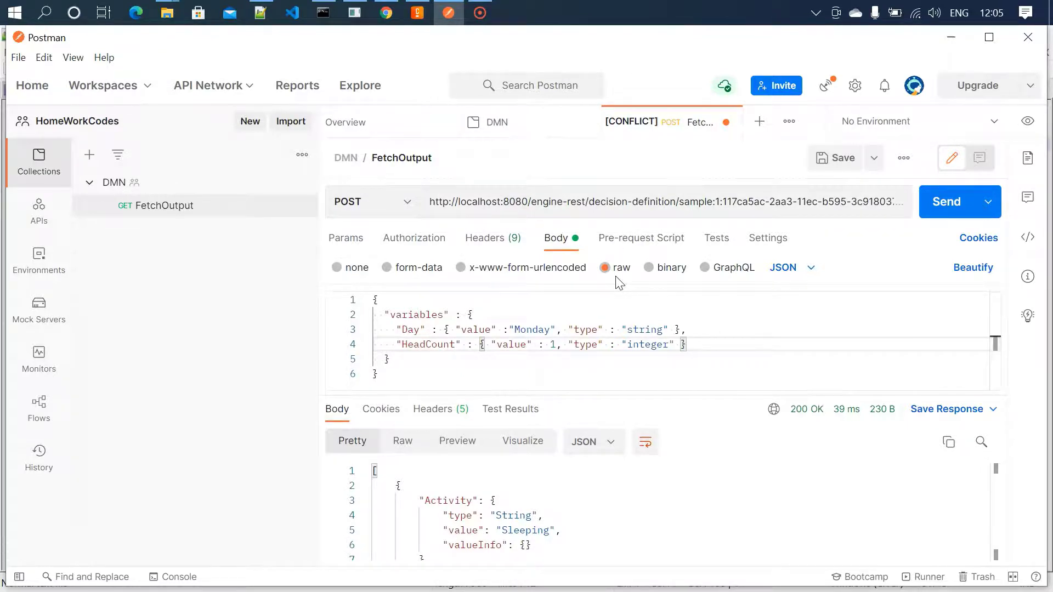
{"action": "left_click", "coordinate": [812, 270]}
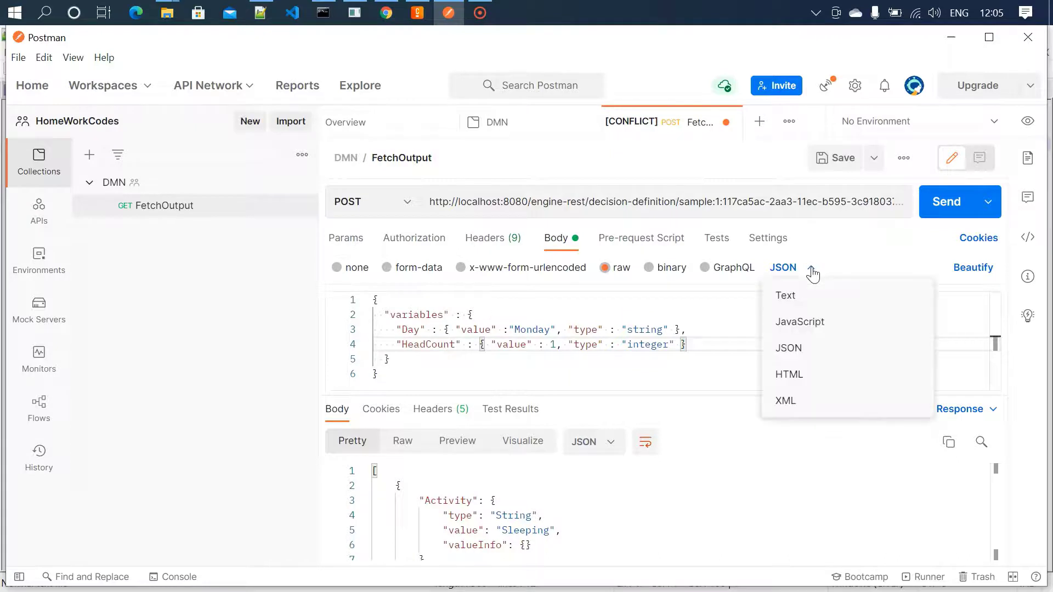
{"action": "left_click", "coordinate": [810, 347]}
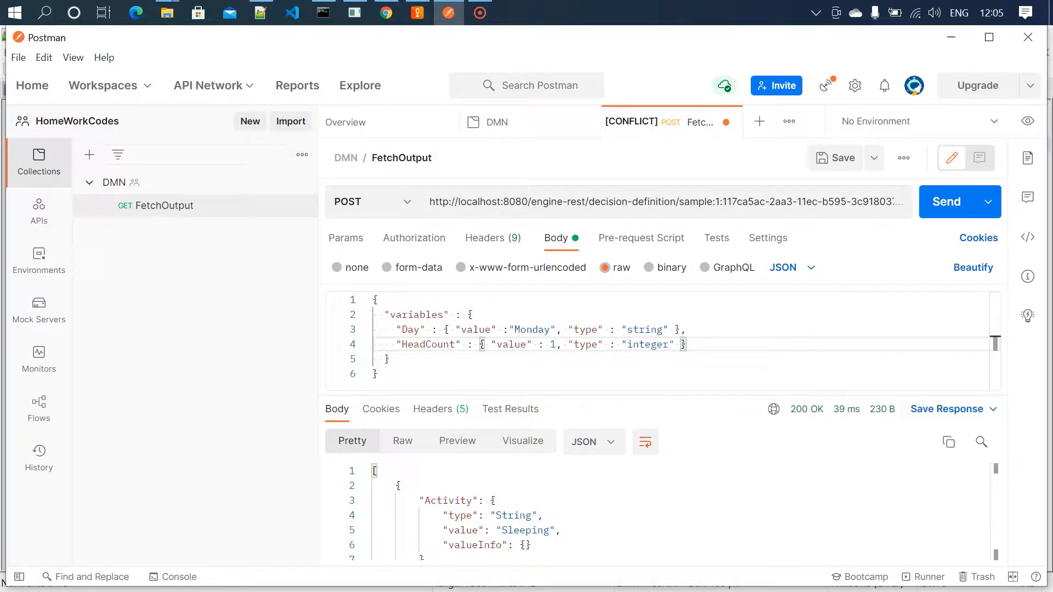
Step: Return from the request body to the sample decision table in Camunda Modeler
{"action": "left_click", "coordinate": [390, 360]}
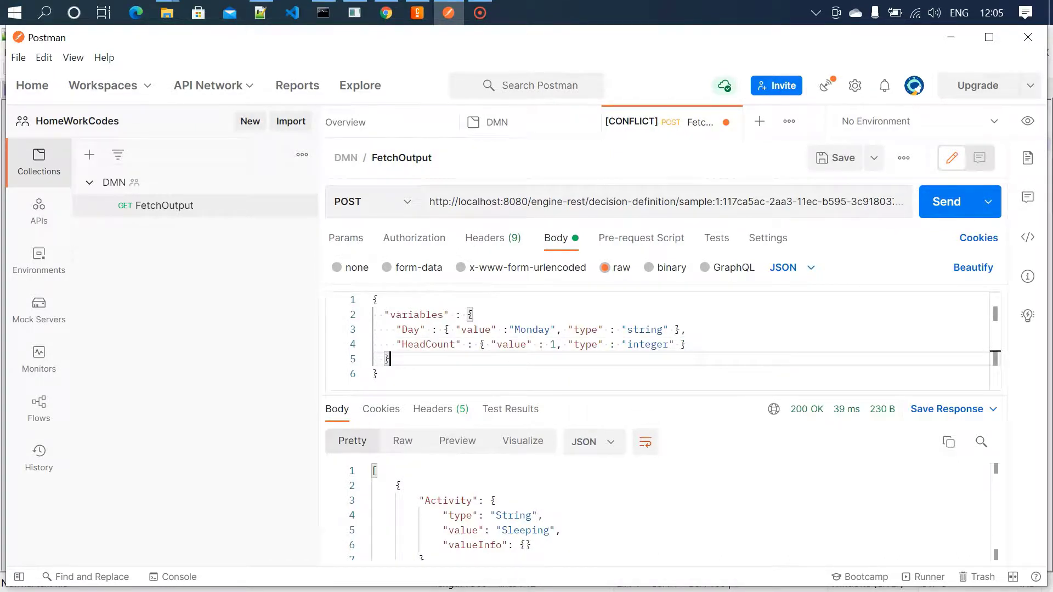
{"action": "key", "text": "alt+Tab"}
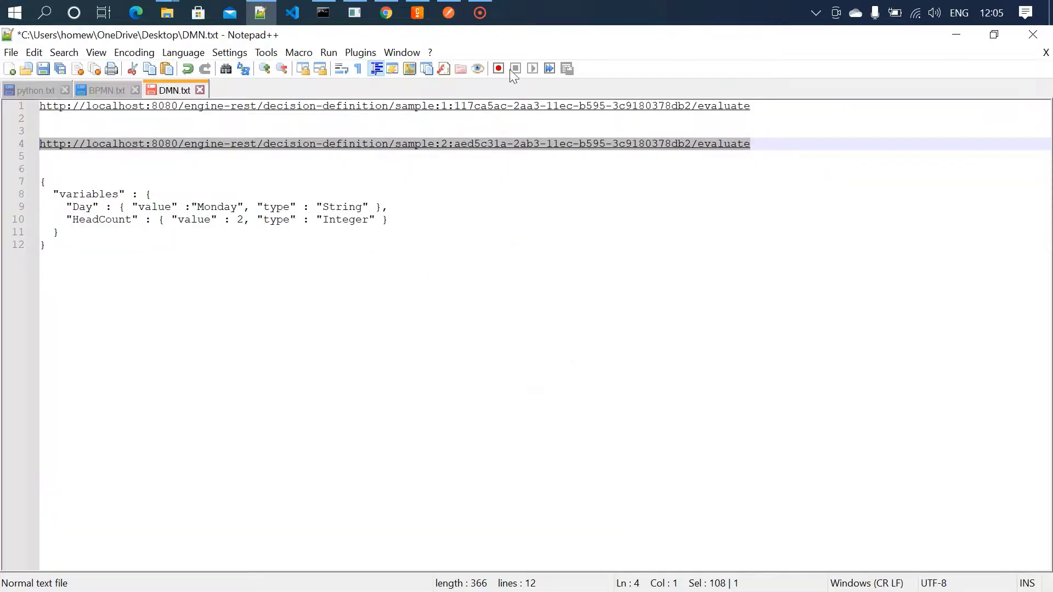
{"action": "left_click", "coordinate": [425, 12]}
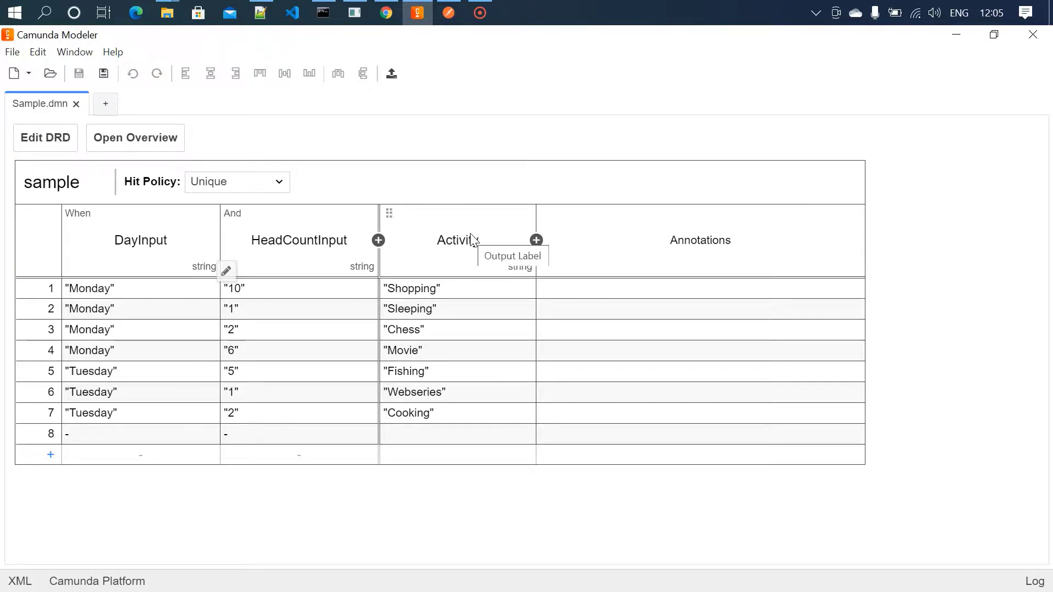
Step: Confirm DayInput and HeadCountInput use input variables Day and HeadCount, then return to DMN.txt
{"action": "left_click", "coordinate": [174, 249]}
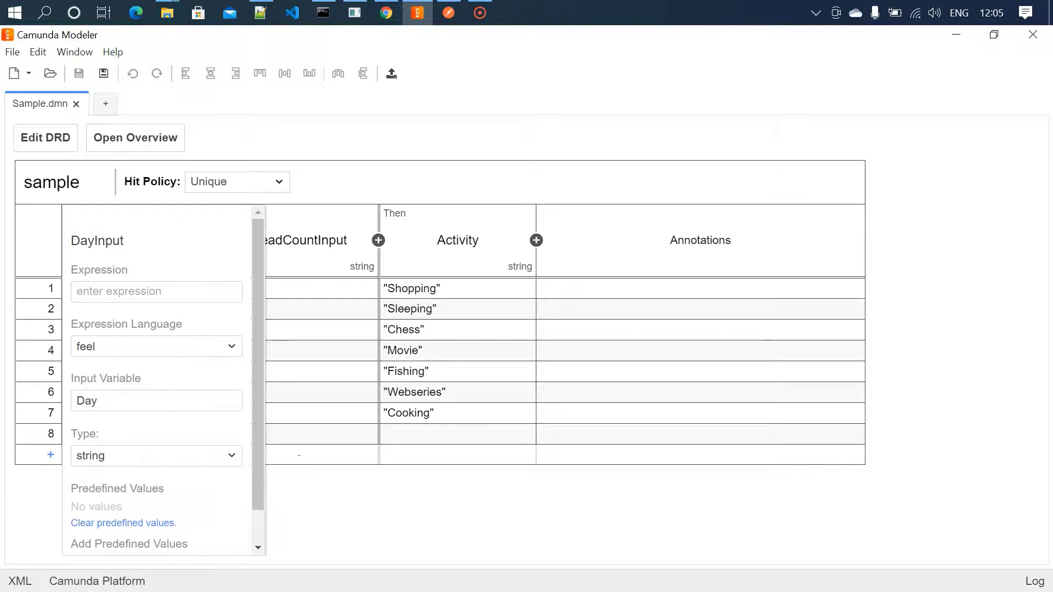
{"action": "left_click", "coordinate": [318, 241]}
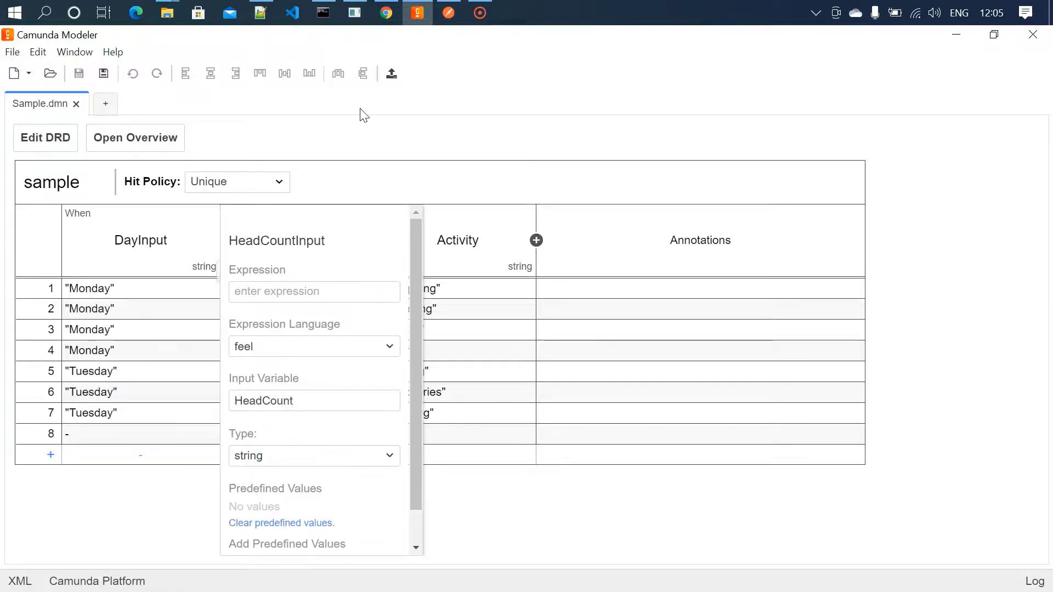
{"action": "left_click", "coordinate": [268, 18]}
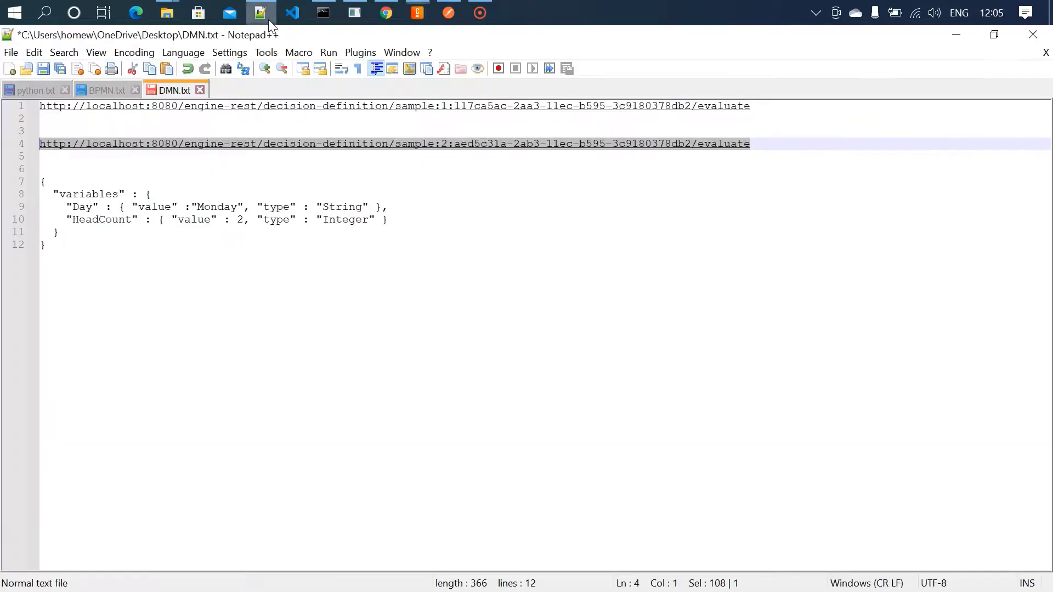
Step: Walk through the JSON body's variables object, the Day key and its value Monday
{"action": "left_click", "coordinate": [45, 182]}
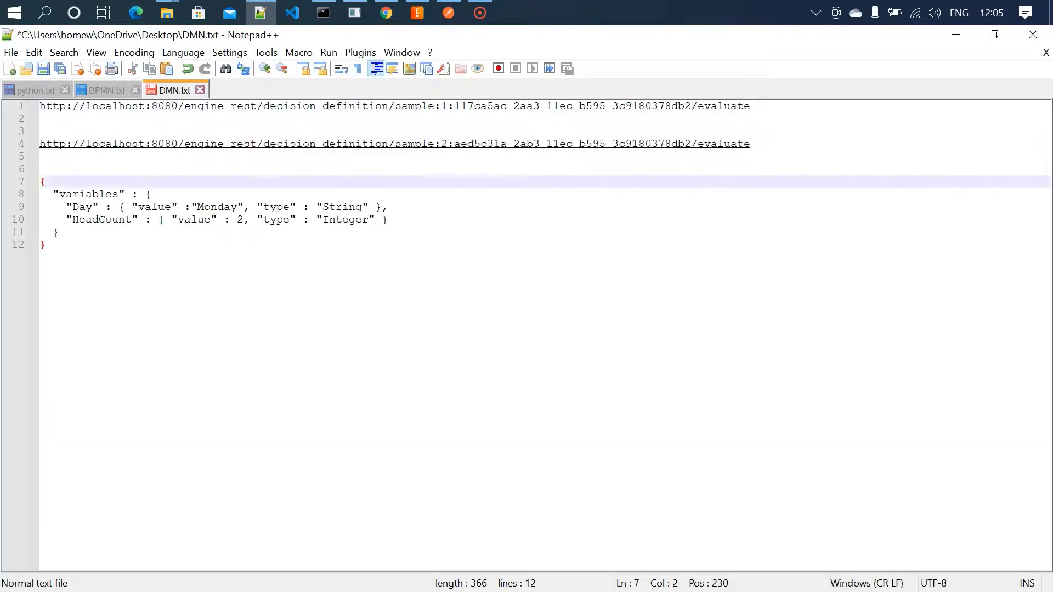
{"action": "double_click", "coordinate": [87, 196]}
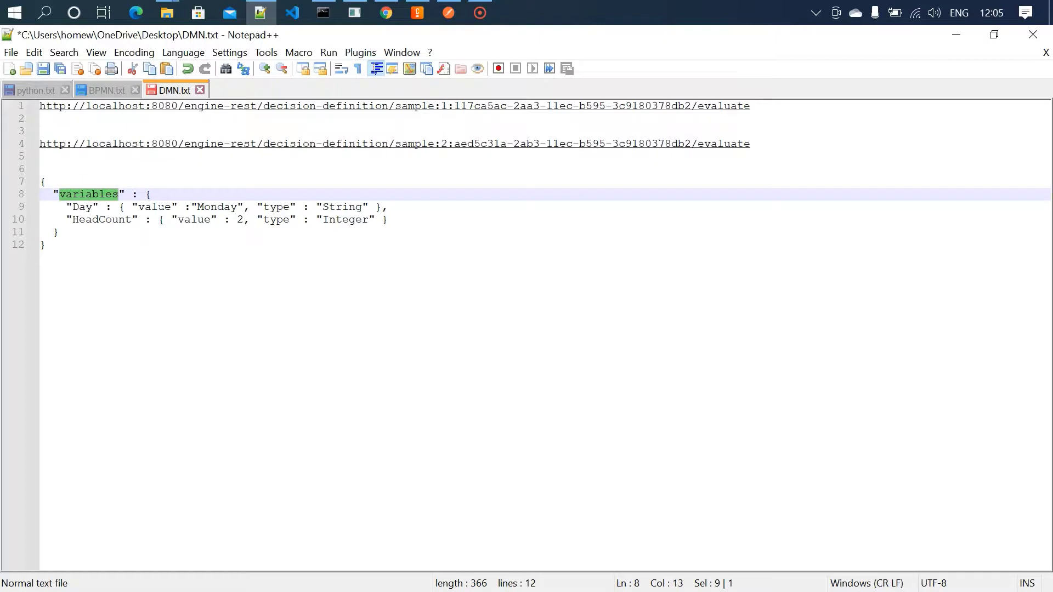
{"action": "left_click", "coordinate": [149, 194]}
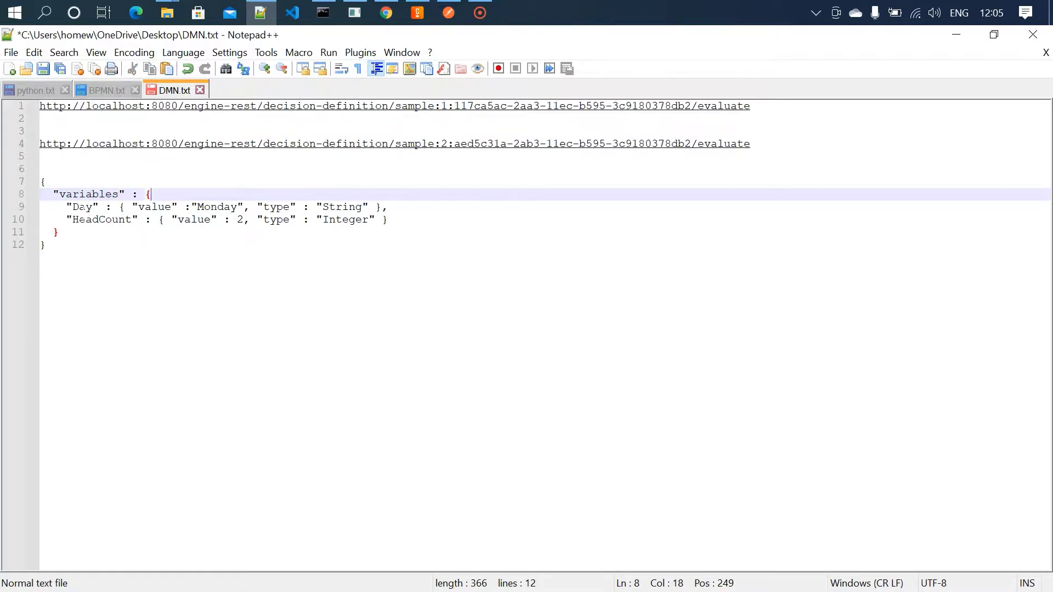
{"action": "double_click", "coordinate": [81, 207]}
{"action": "double_click", "coordinate": [114, 221]}
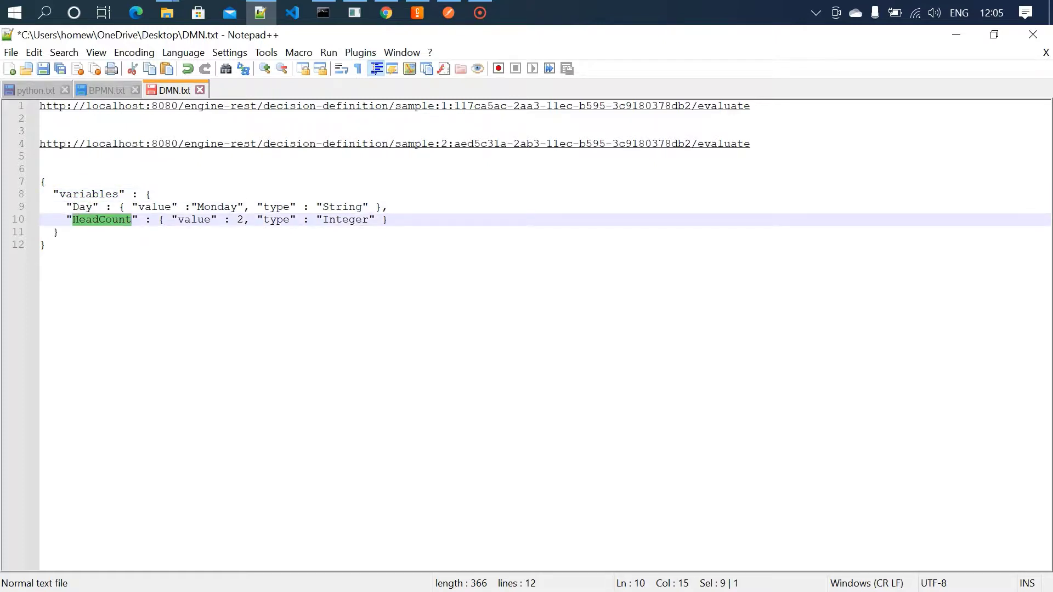
{"action": "double_click", "coordinate": [154, 208]}
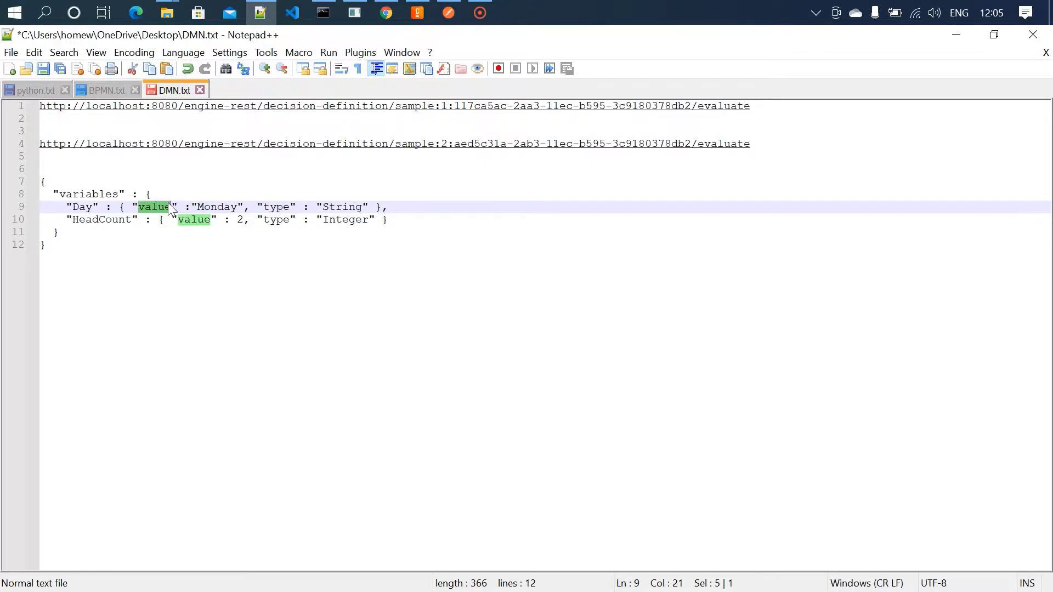
{"action": "double_click", "coordinate": [217, 207]}
Step: Point out Day's String type and HeadCount's Integer type, then copy the whole JSON body for Postman
{"action": "double_click", "coordinate": [276, 208]}
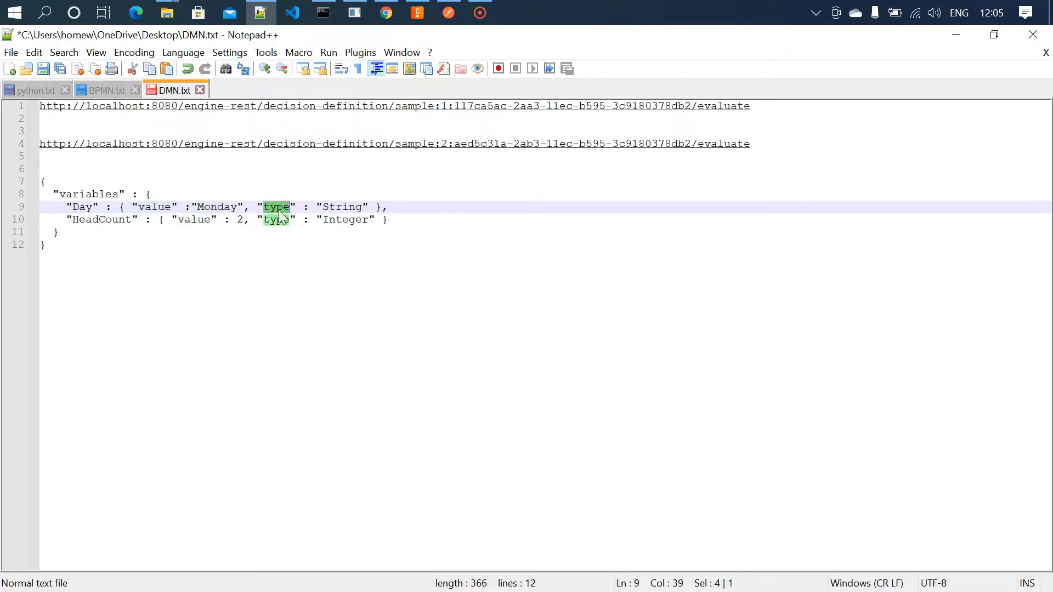
{"action": "double_click", "coordinate": [342, 207]}
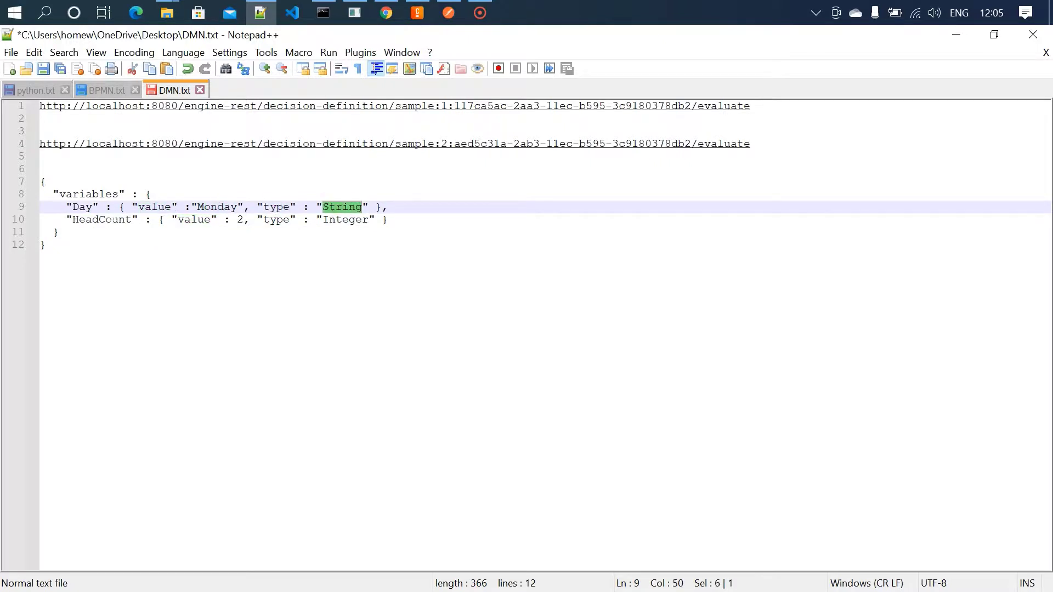
{"action": "double_click", "coordinate": [102, 220]}
{"action": "double_click", "coordinate": [192, 220]}
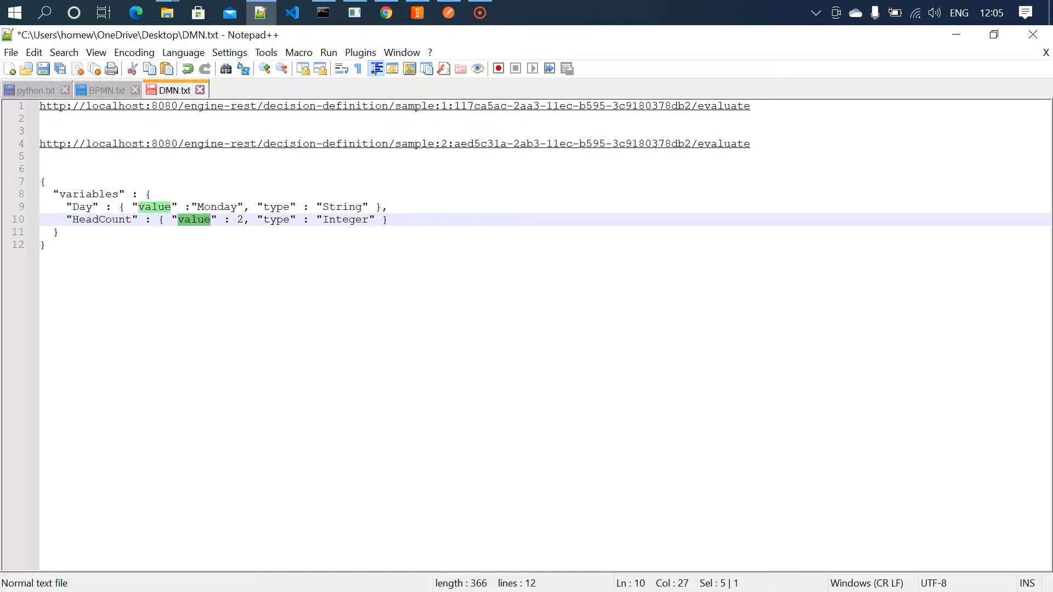
{"action": "double_click", "coordinate": [351, 220]}
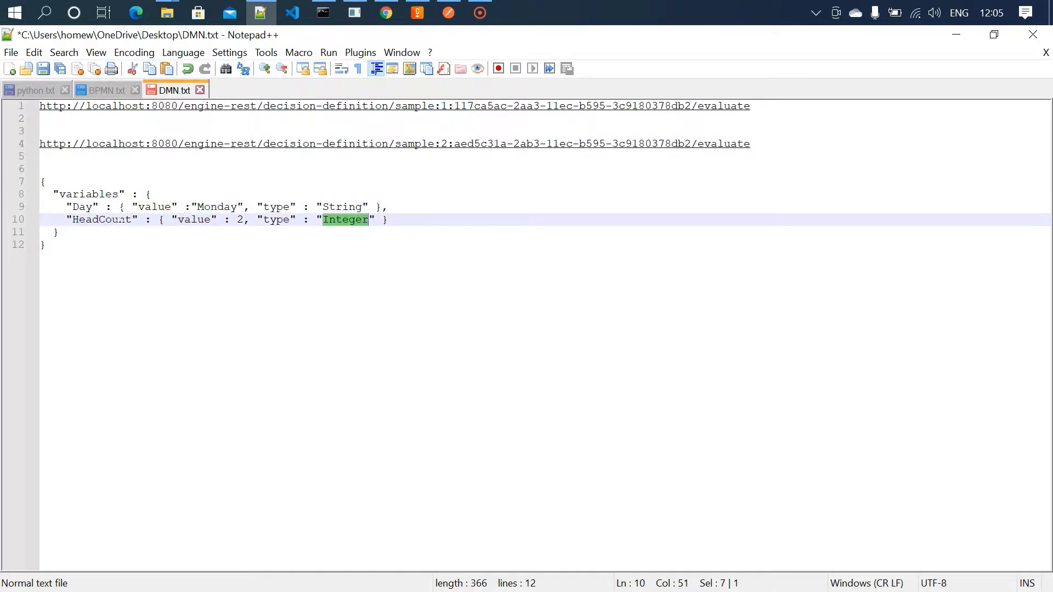
{"action": "left_click_drag", "start_coordinate": [41, 182], "coordinate": [55, 247]}
{"action": "key", "text": "ctrl+c"}
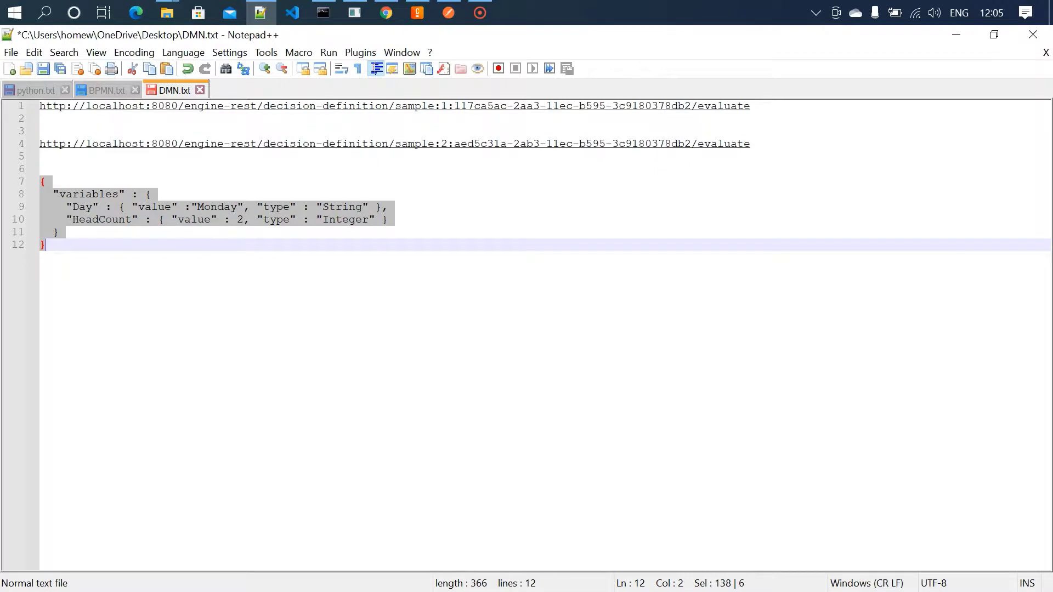
{"action": "left_click", "coordinate": [448, 12]}
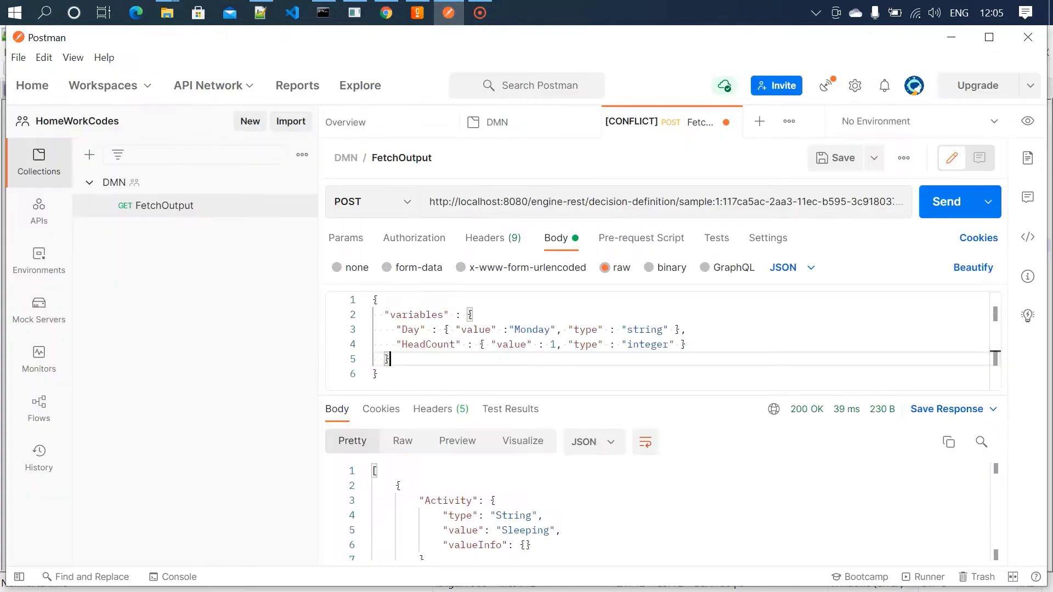
Step: Replace the FetchOutput body with the copied JSON (Monday, HeadCount 2) and send it, returning Chess
{"action": "key", "text": "ctrl+a"}
{"action": "key", "text": "ctrl+v"}
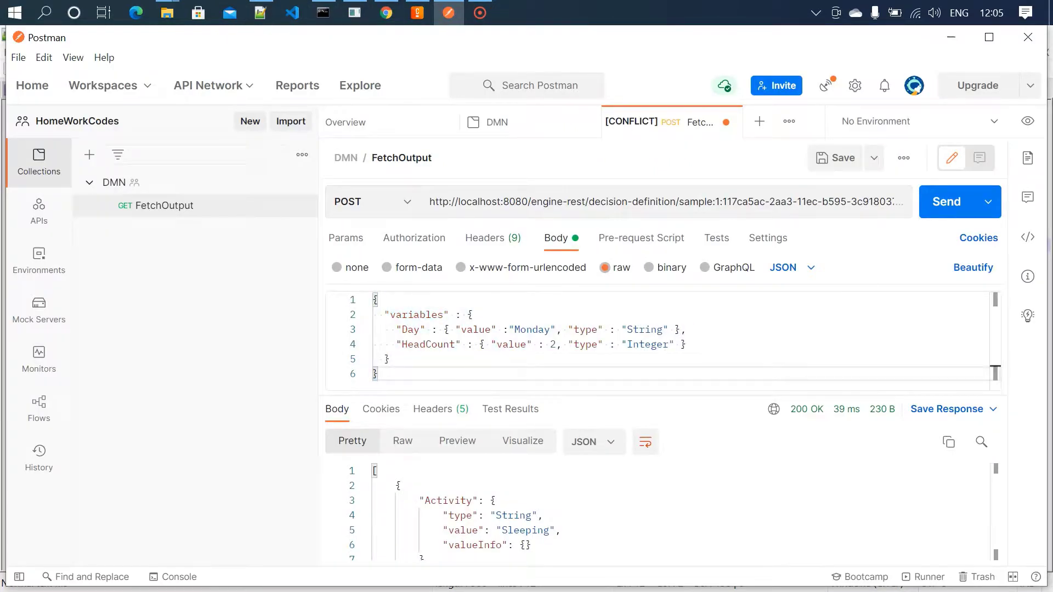
{"action": "left_click", "coordinate": [955, 206]}
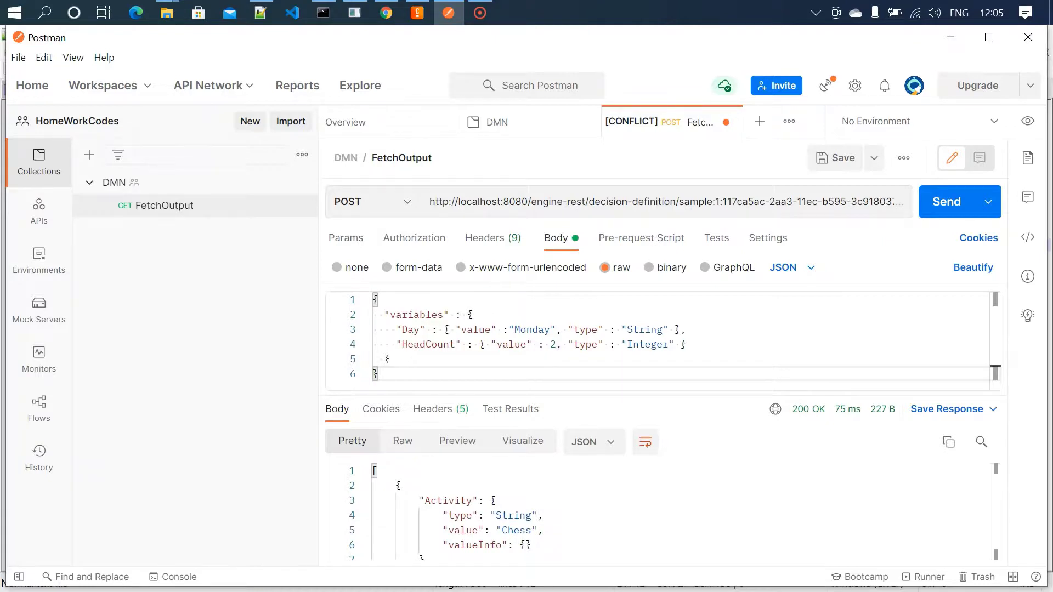
Step: Close the HeadCountInput settings and check rule 3 maps Monday and 2 to Chess, then return to Postman
{"action": "left_click", "coordinate": [417, 12]}
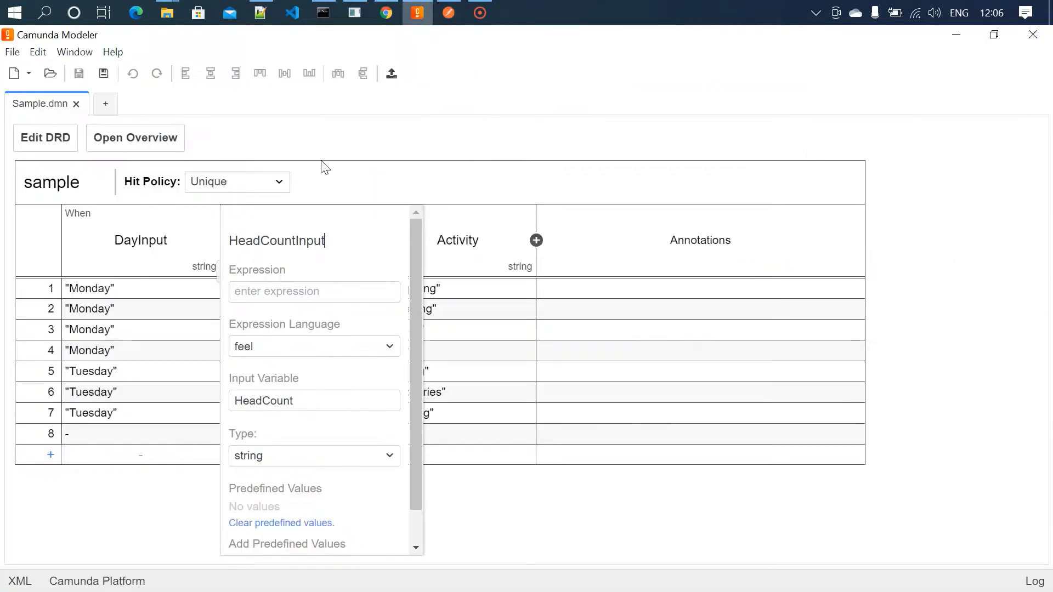
{"action": "left_click", "coordinate": [137, 329]}
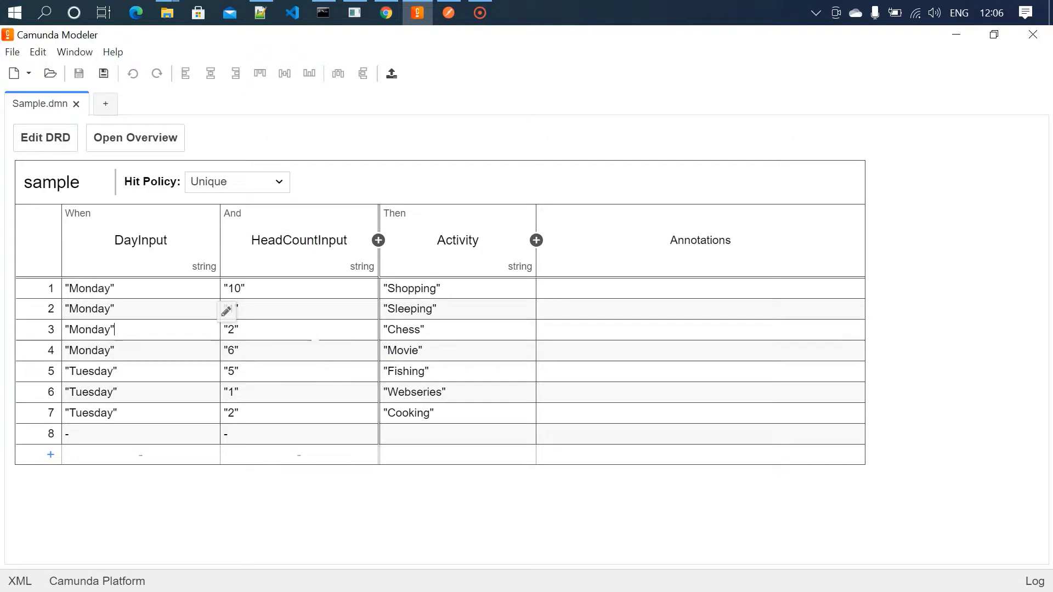
{"action": "key", "text": "Tab"}
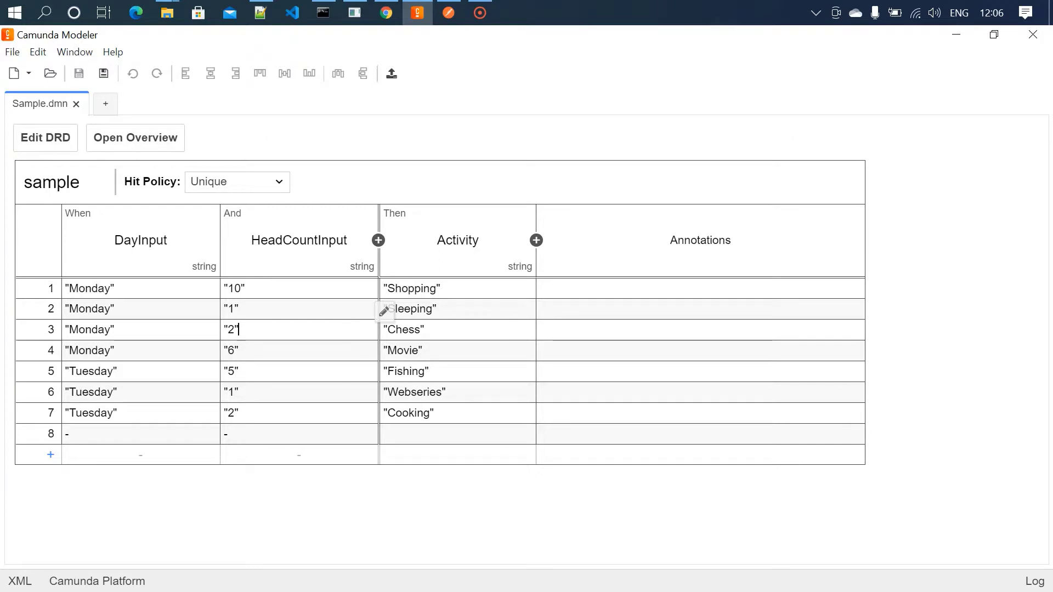
{"action": "left_click", "coordinate": [448, 13]}
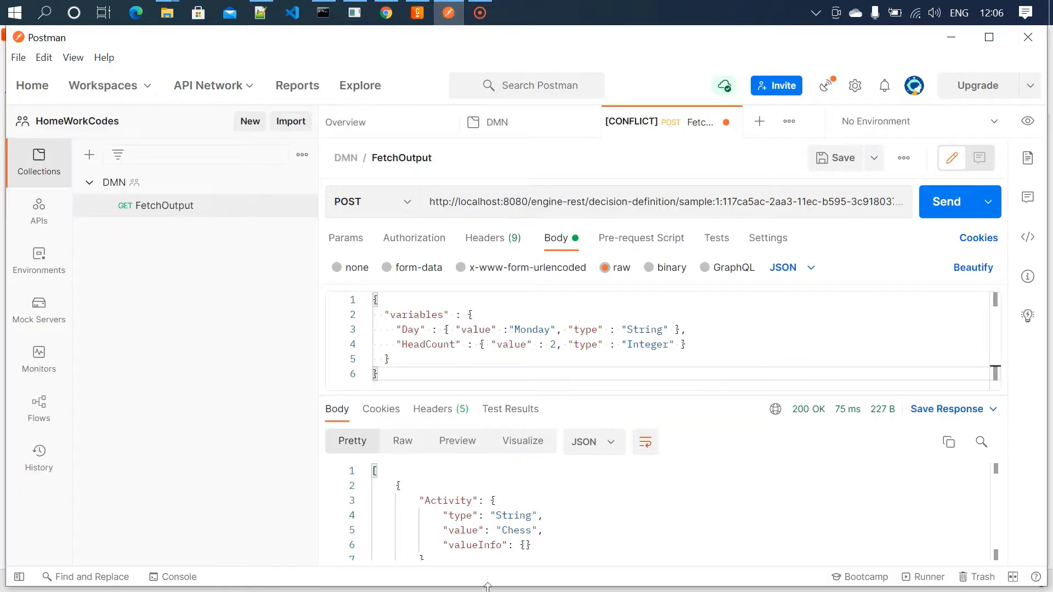
{"action": "double_click", "coordinate": [516, 531]}
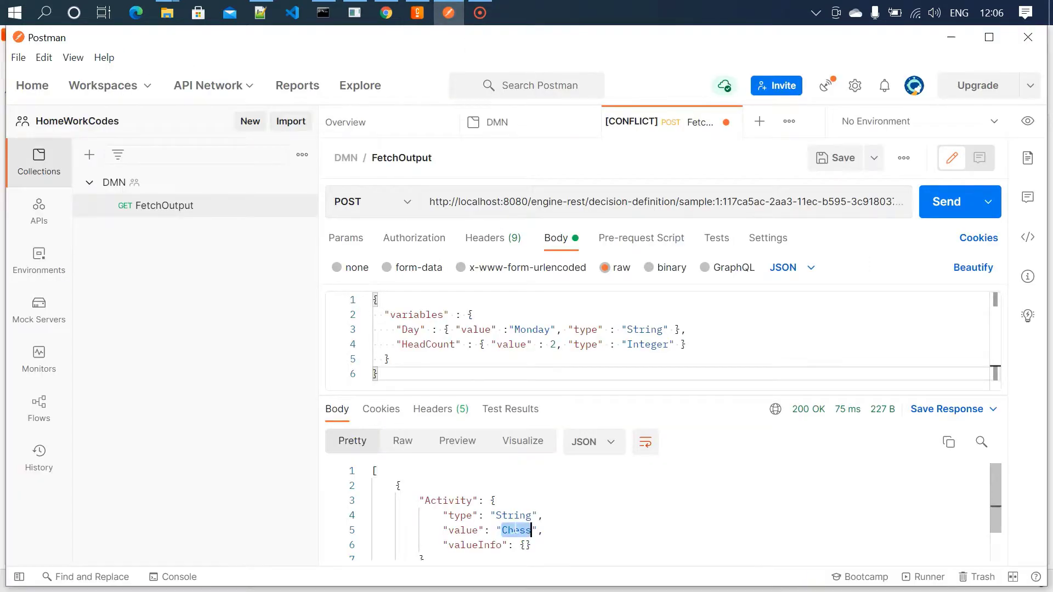
{"action": "left_click", "coordinate": [418, 13]}
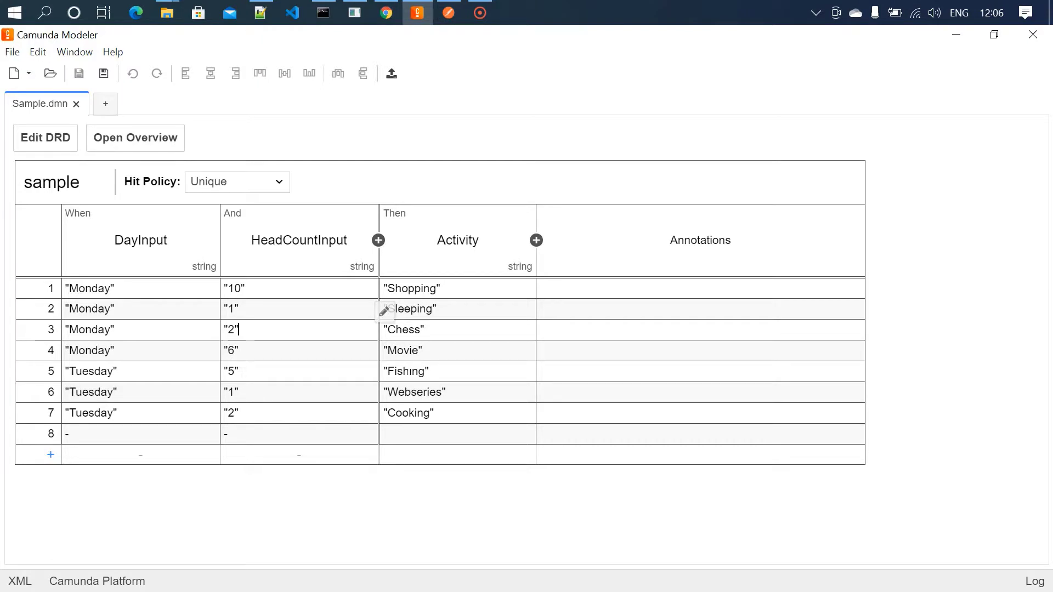
{"action": "left_click", "coordinate": [448, 13]}
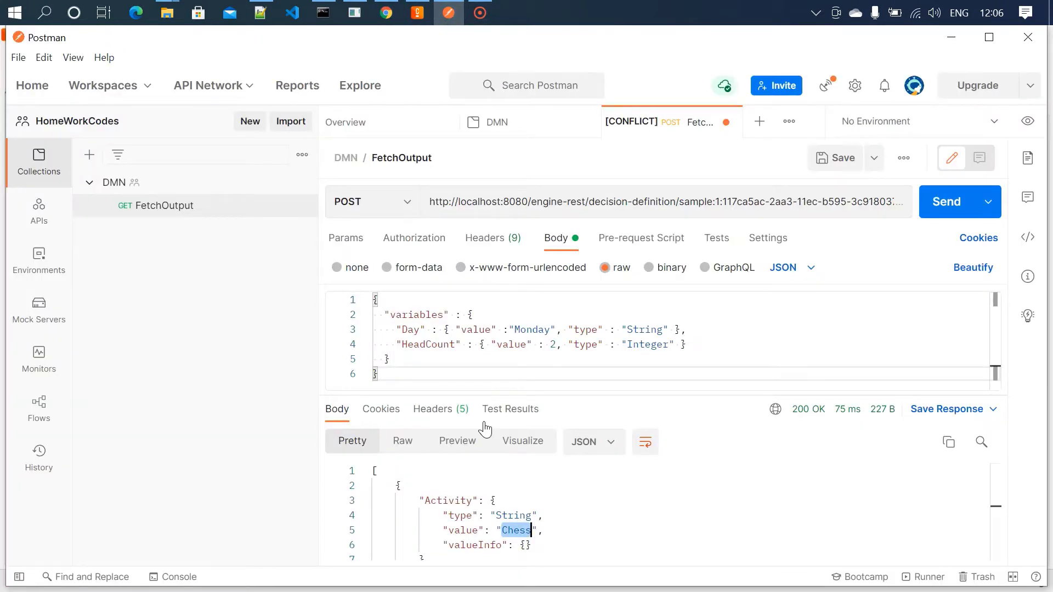
Step: Change the request body to Day Tuesday and HeadCount 5, resend it, and highlight the returned activity Fishing
{"action": "double_click", "coordinate": [532, 329]}
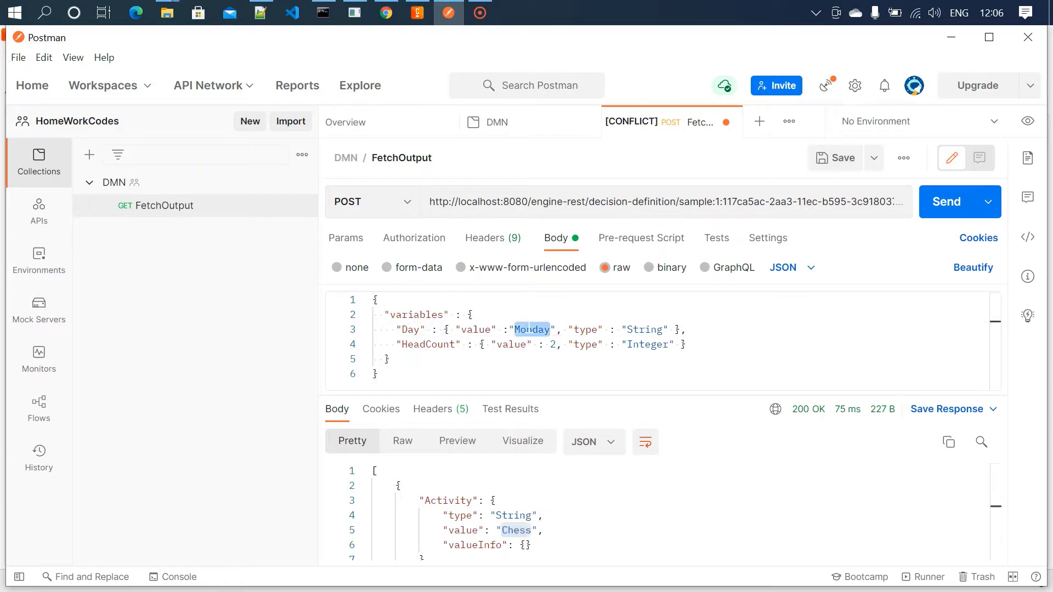
{"action": "type", "text": "Tuesd"}
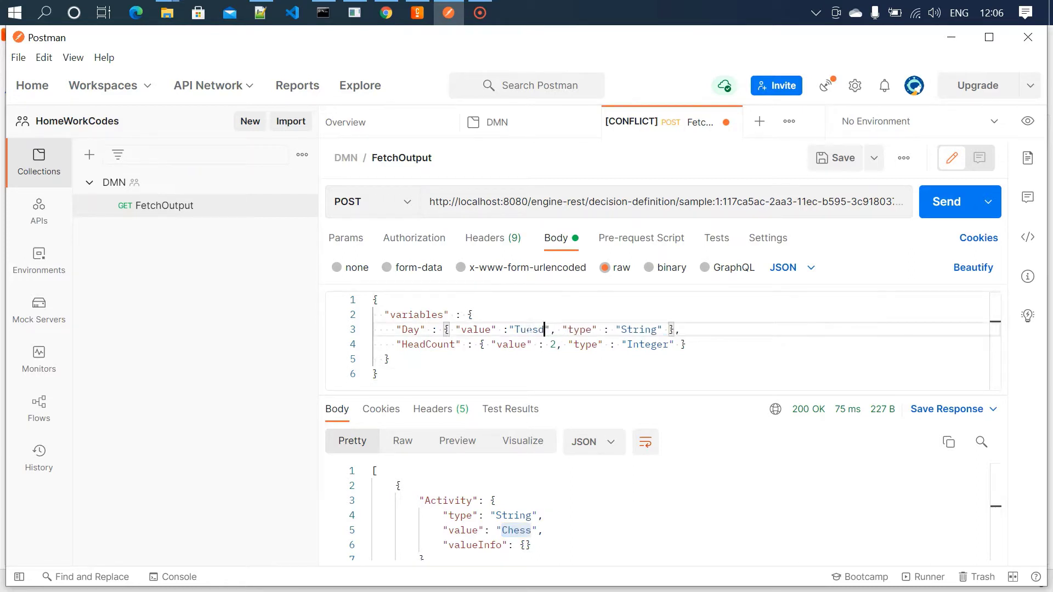
{"action": "type", "text": "ay"}
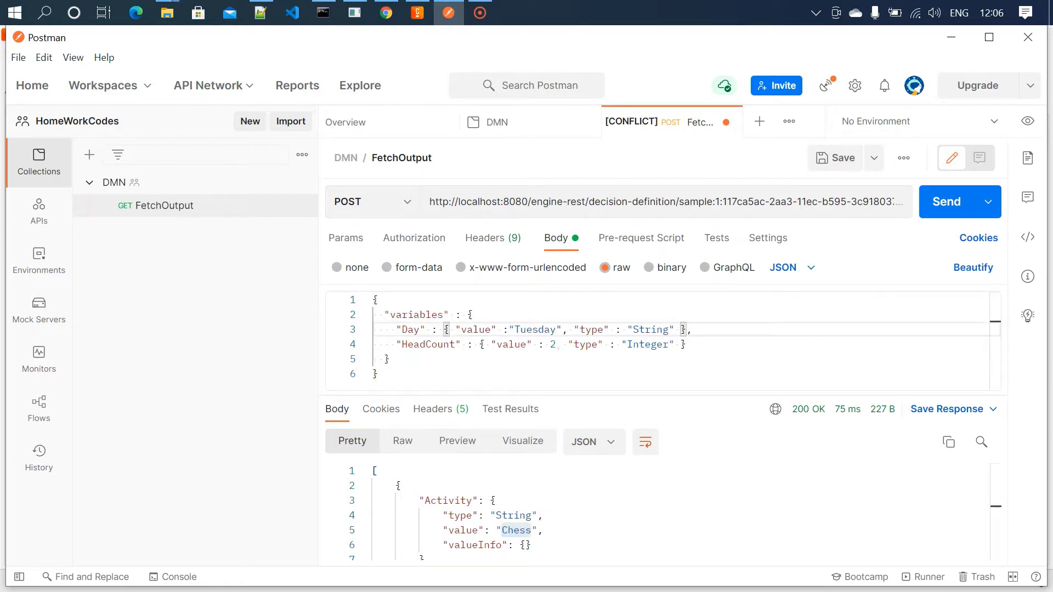
{"action": "left_click", "coordinate": [554, 343]}
{"action": "key", "text": "BackSpace"}
{"action": "type", "text": "5"}
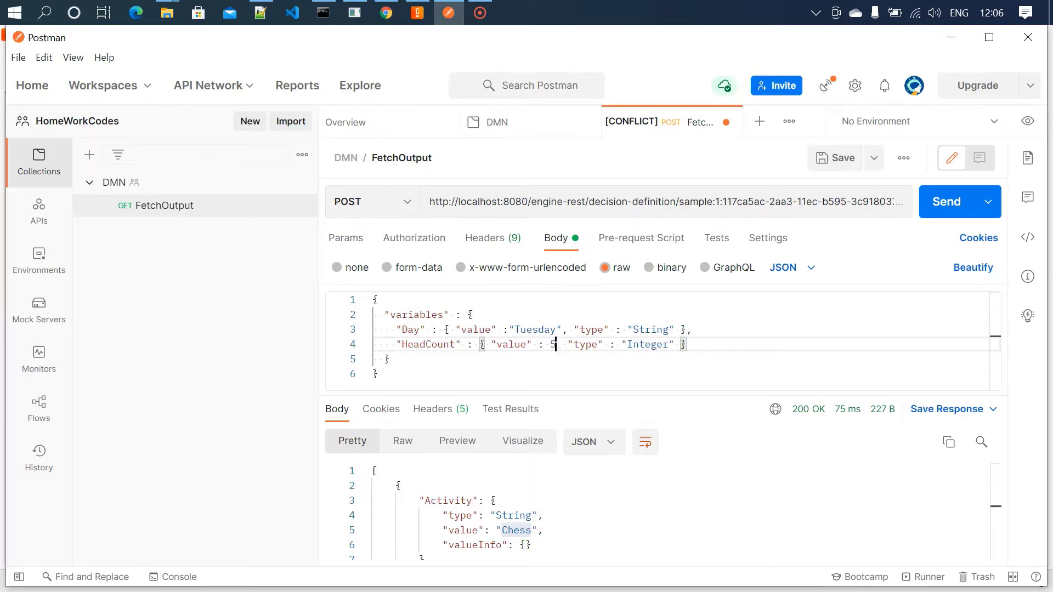
{"action": "left_click", "coordinate": [932, 210]}
{"action": "double_click", "coordinate": [522, 530]}
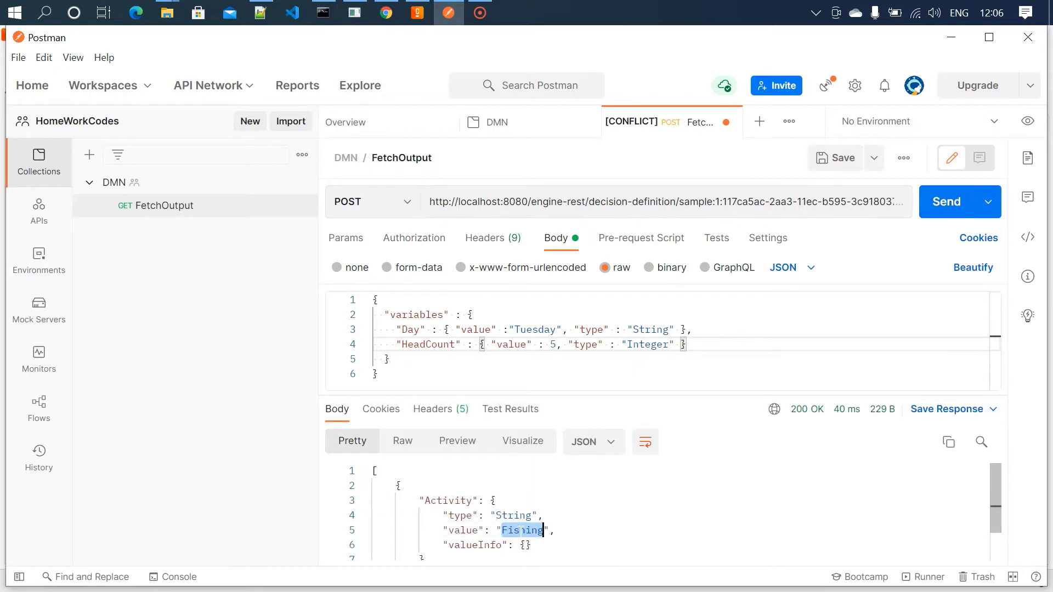